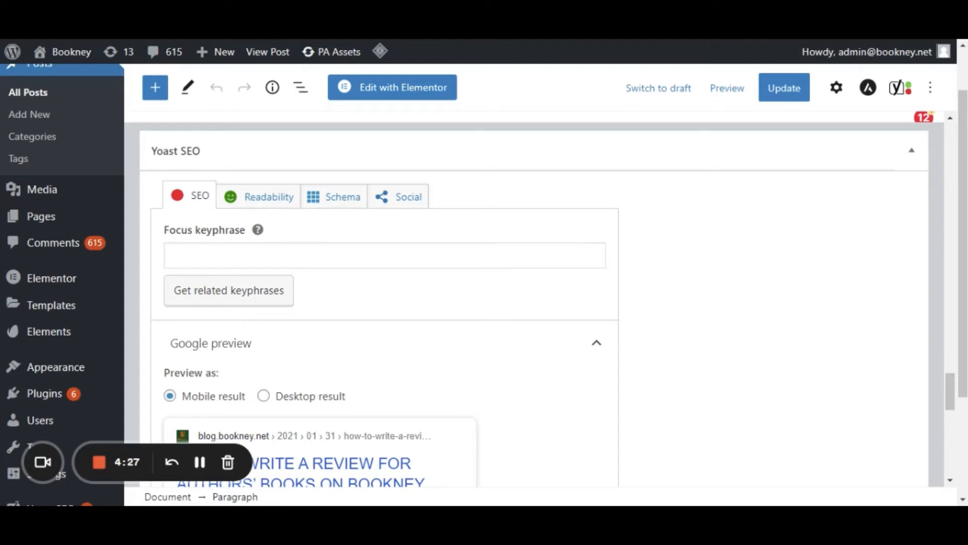
Search the directory of new plugins for "yoast" and look over the Yoast SEO entry.
{"action": "mouse_move", "coordinate": [57, 391]}
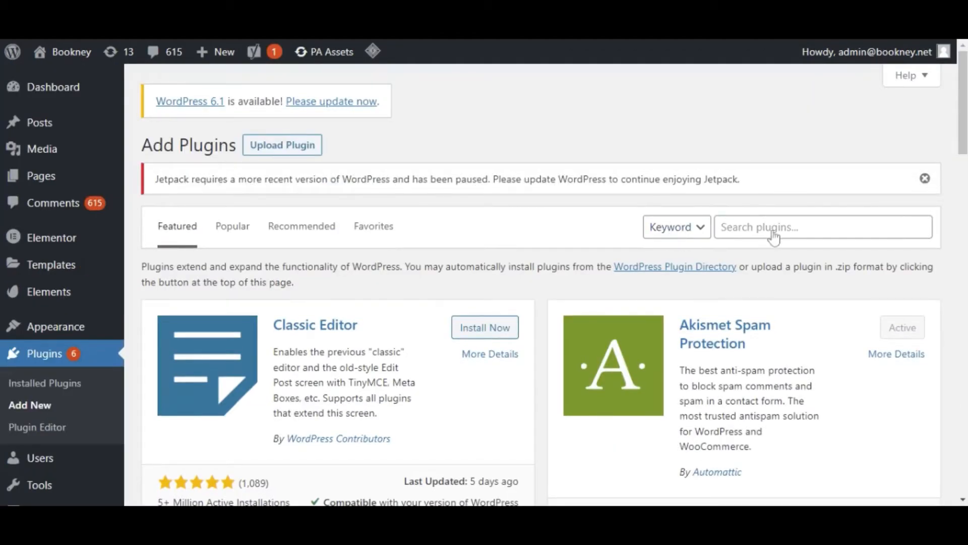
{"action": "left_click", "coordinate": [823, 227]}
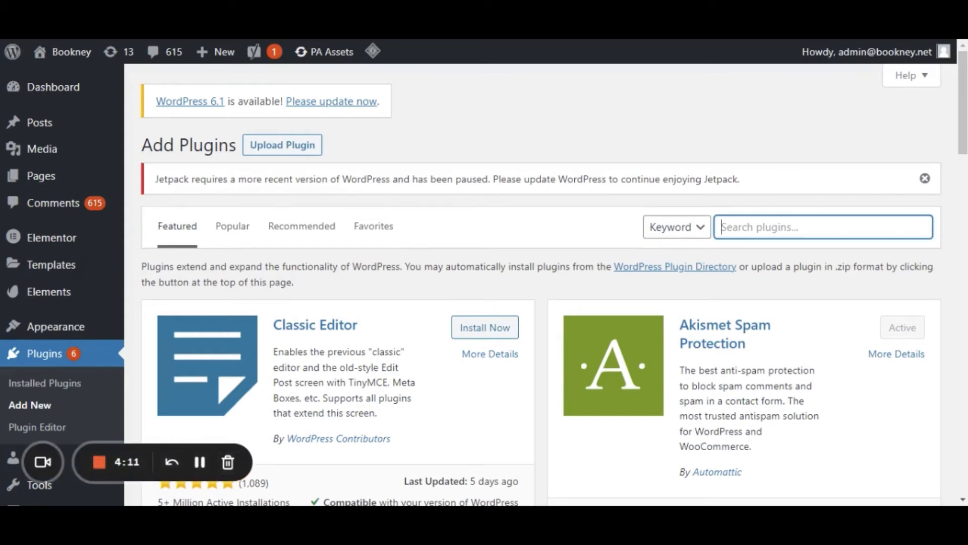
{"action": "type", "text": "yoast"}
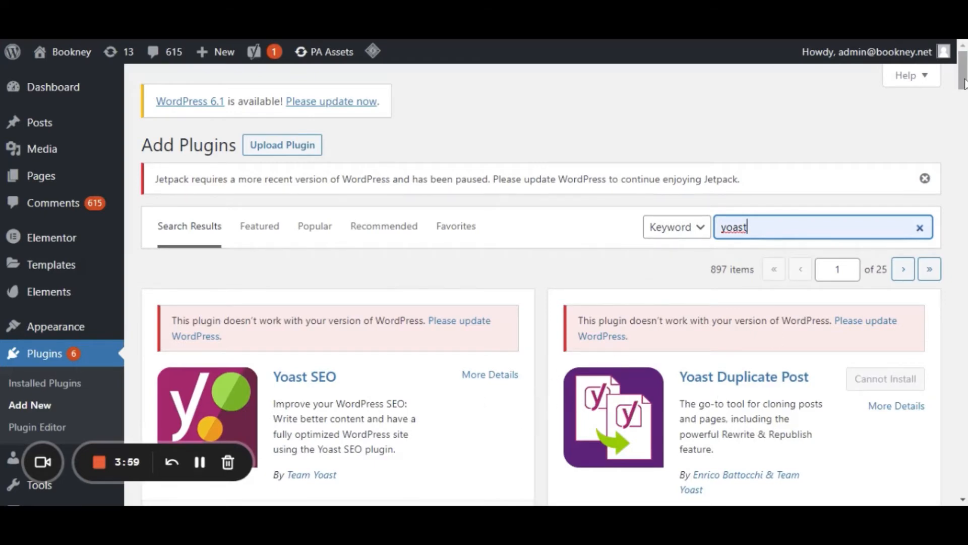
{"action": "left_click_drag", "start_coordinate": [963, 80], "coordinate": [964, 101]}
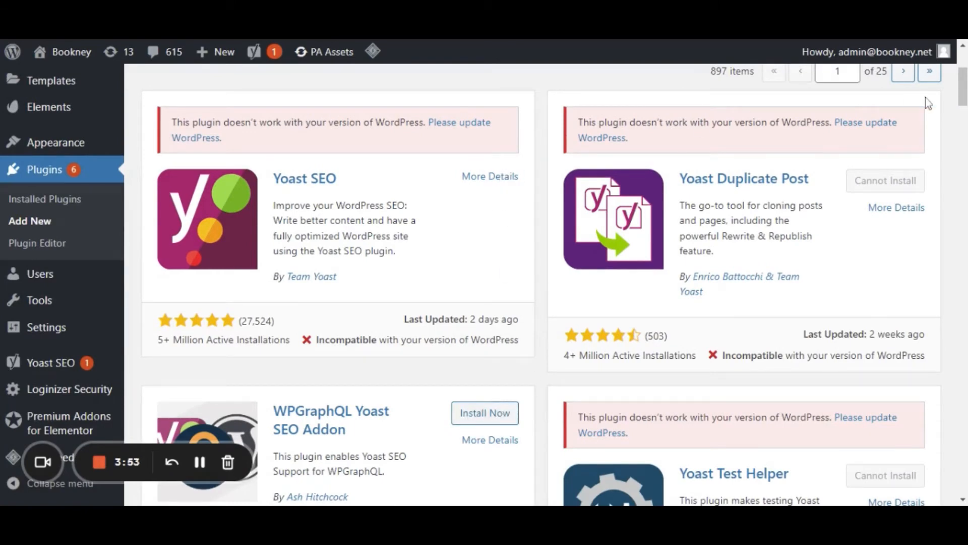
{"action": "left_click_drag", "start_coordinate": [964, 95], "coordinate": [965, 76]}
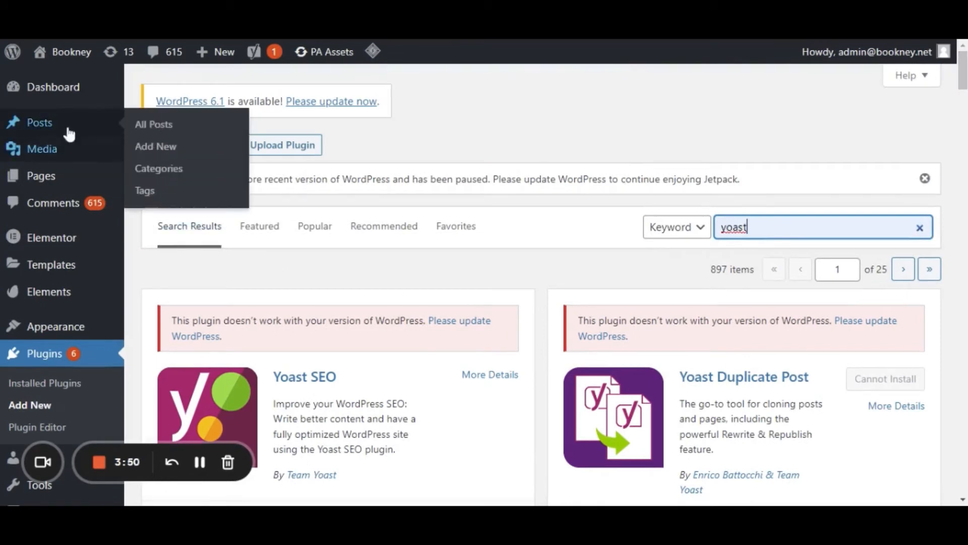
Open the post "HOW TO WRITE A REVIEW FOR AUTHORS' BOOKS ON BOOKNEY APP" for editing from the second page of all posts.
{"action": "left_click", "coordinate": [142, 126]}
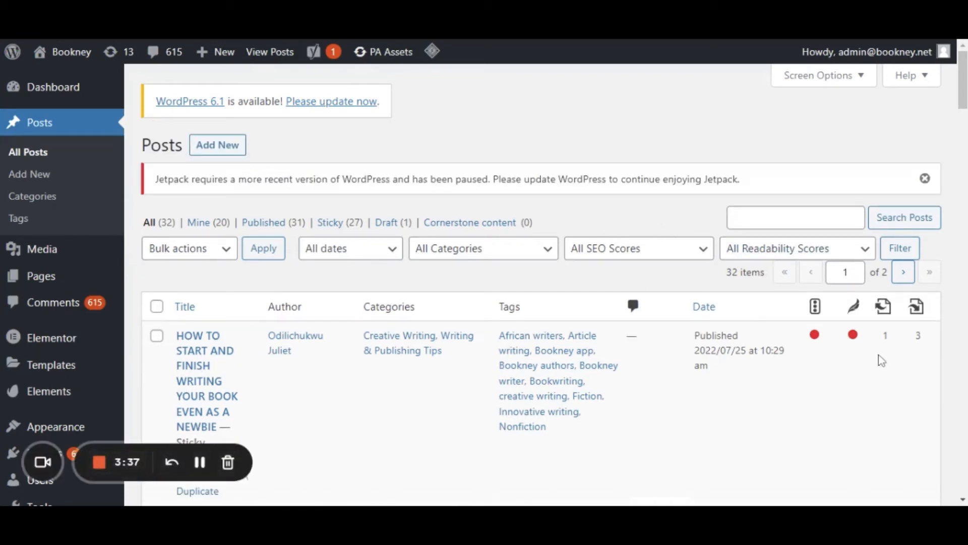
{"action": "scroll", "coordinate": [546, 278], "scroll_direction": "down", "scroll_amount": 5}
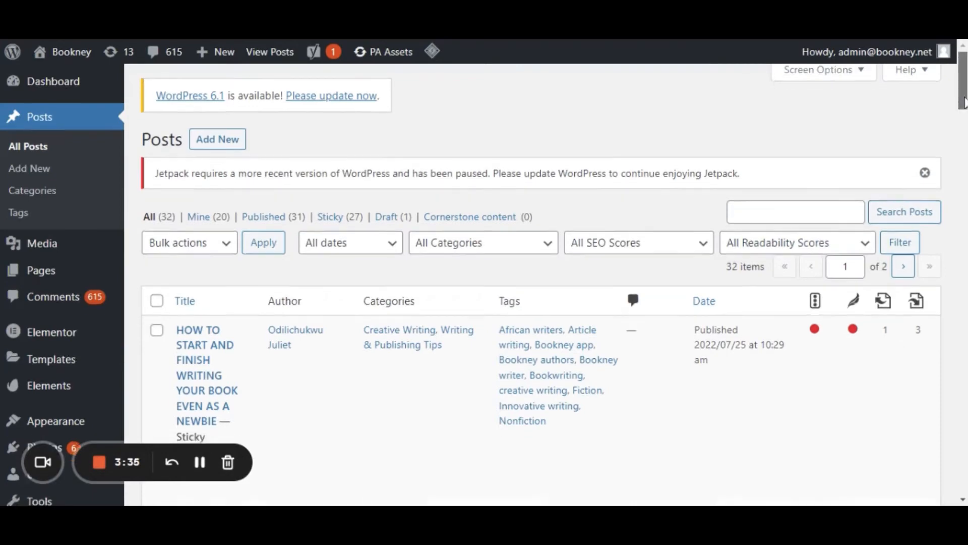
{"action": "scroll", "coordinate": [546, 279], "scroll_direction": "up", "scroll_amount": 3}
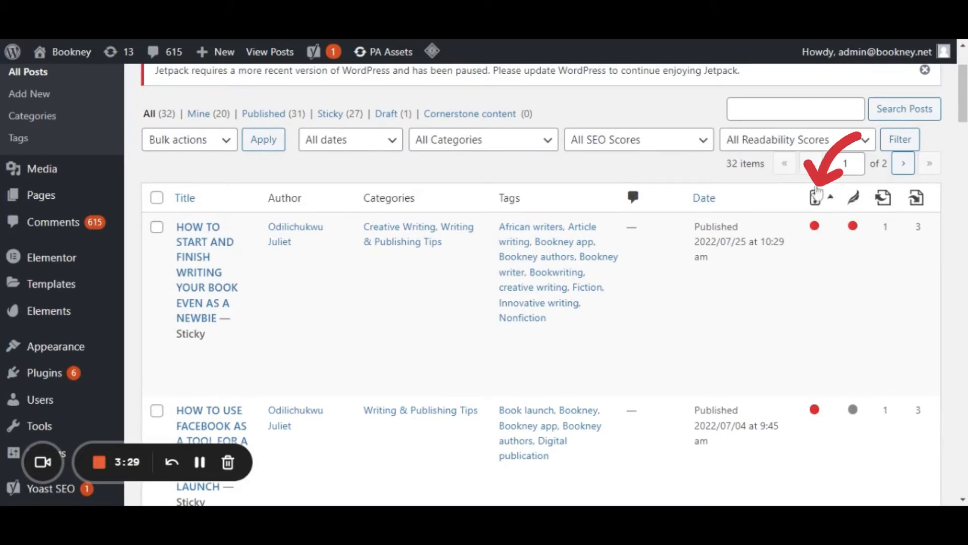
{"action": "left_click_drag", "start_coordinate": [960, 91], "coordinate": [950, 483]}
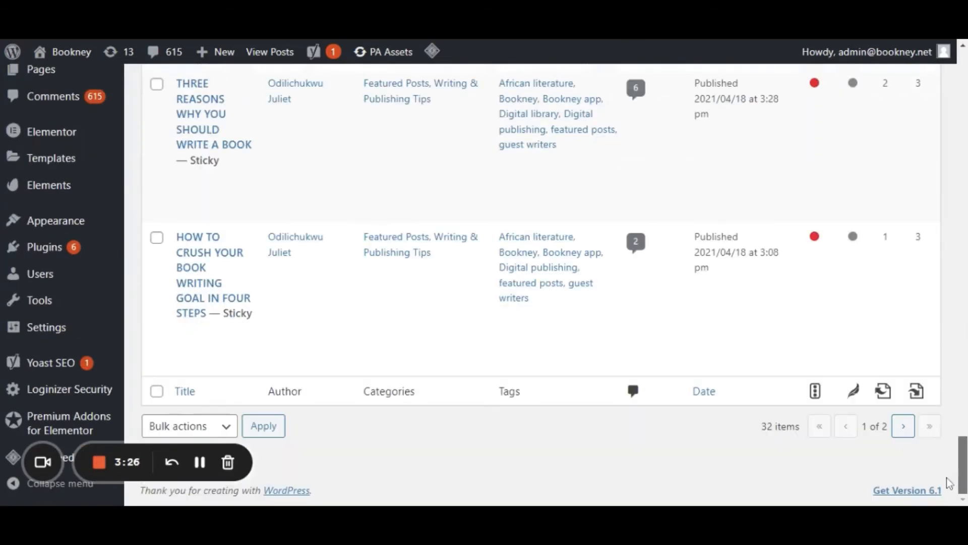
{"action": "left_click", "coordinate": [904, 426]}
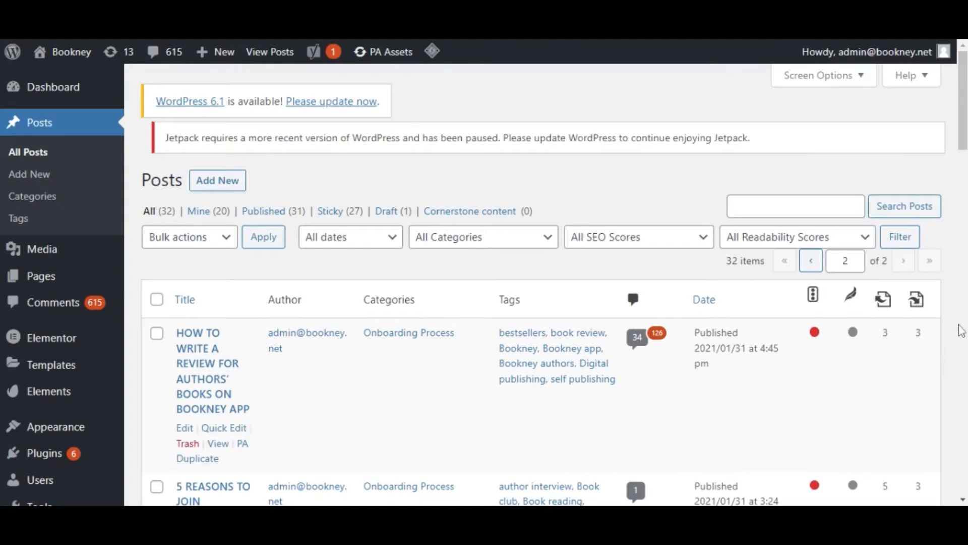
{"action": "left_click_drag", "start_coordinate": [966, 135], "coordinate": [967, 172]}
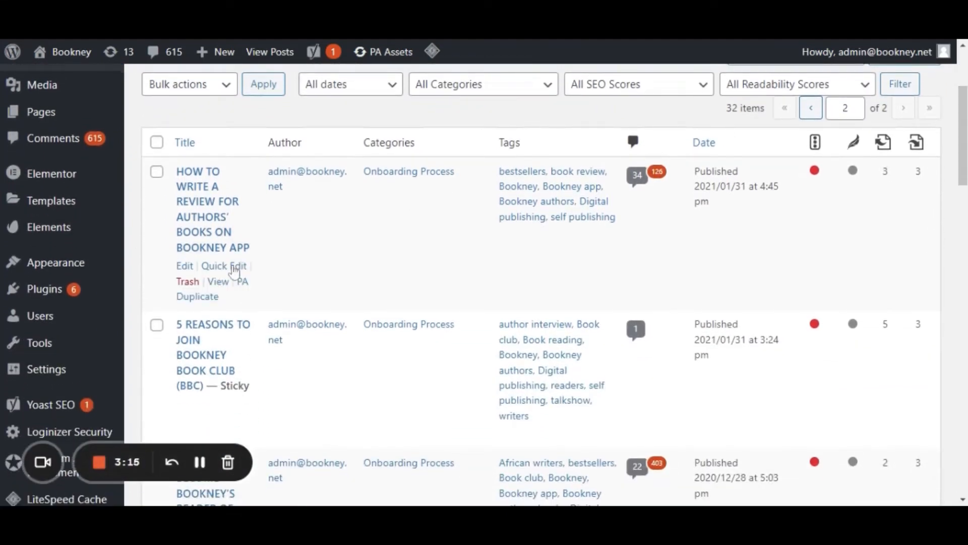
{"action": "left_click", "coordinate": [186, 268]}
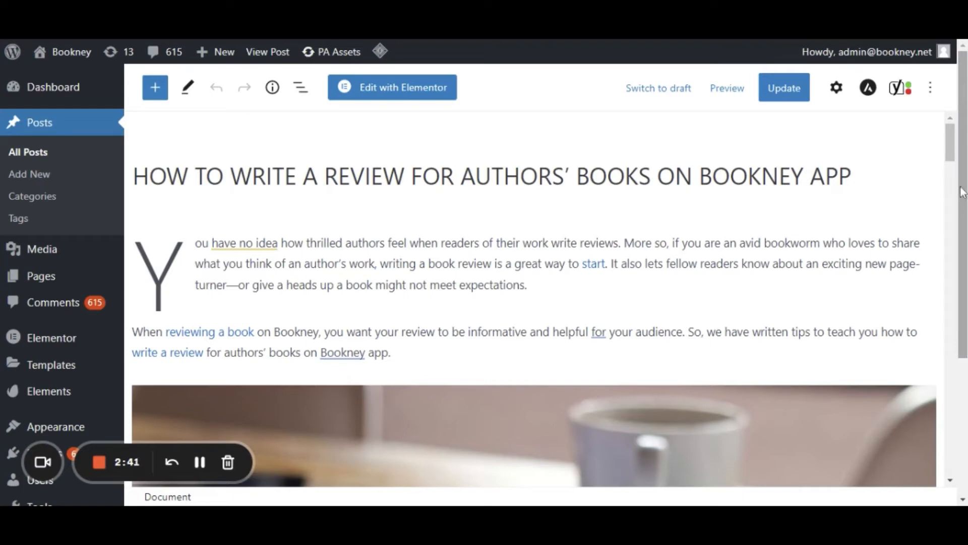
Set the post's Yoast SEO focus keyphrase to "write a book review".
{"action": "left_click", "coordinate": [920, 180]}
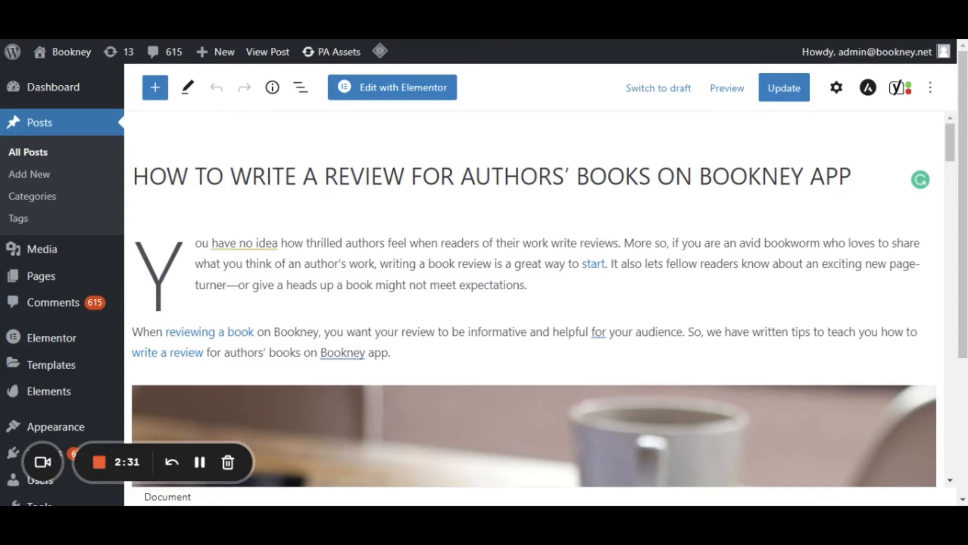
{"action": "scroll", "coordinate": [62, 277], "scroll_direction": "down", "scroll_amount": 3}
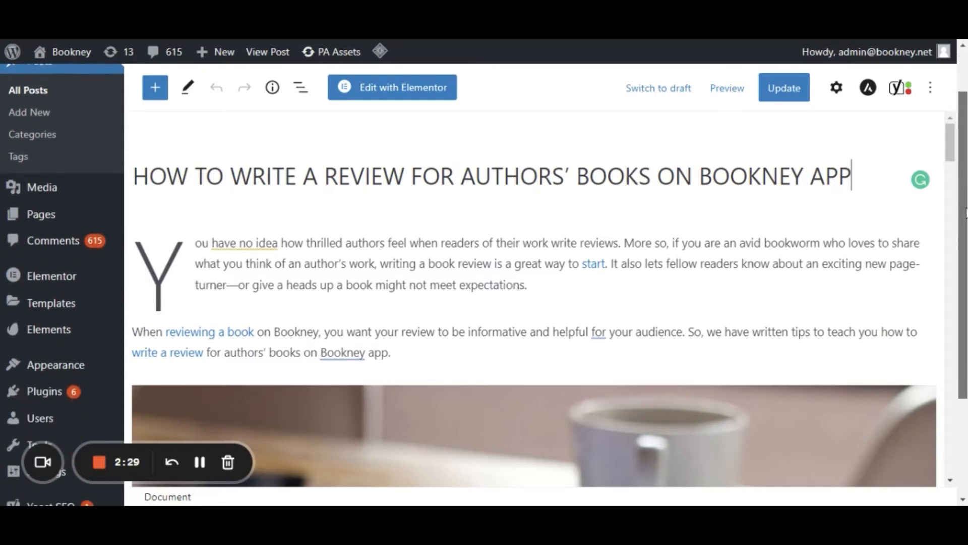
{"action": "mouse_move", "coordinate": [45, 389]}
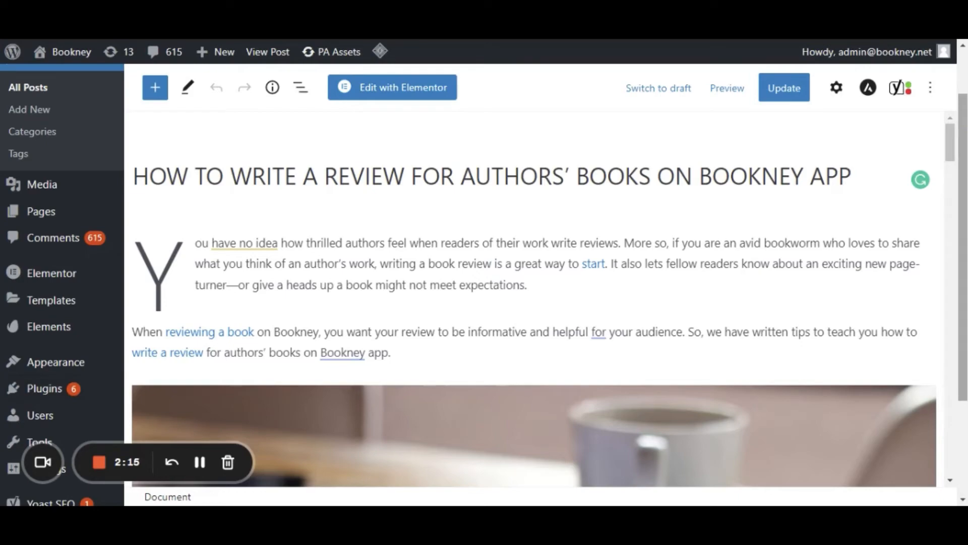
{"action": "left_click_drag", "start_coordinate": [963, 124], "coordinate": [960, 400]}
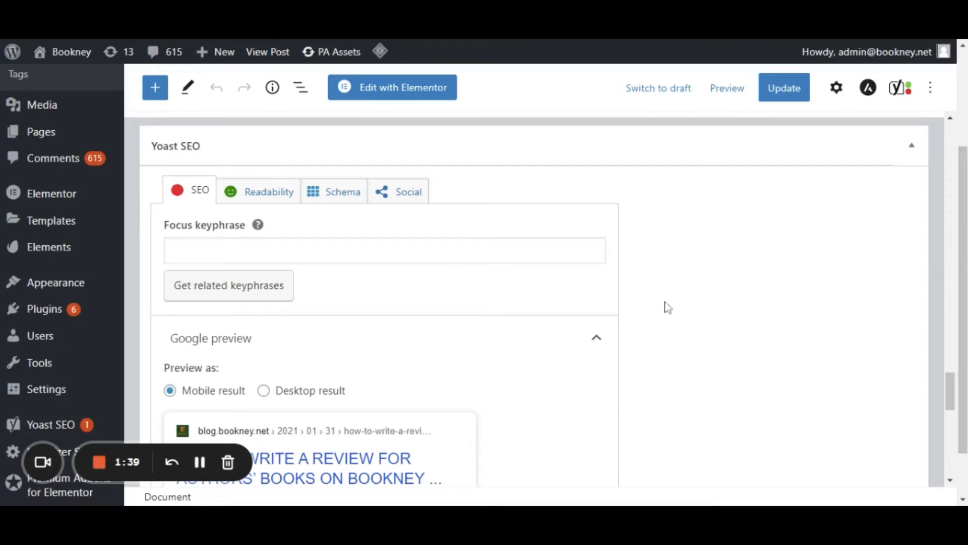
{"action": "left_click", "coordinate": [363, 250]}
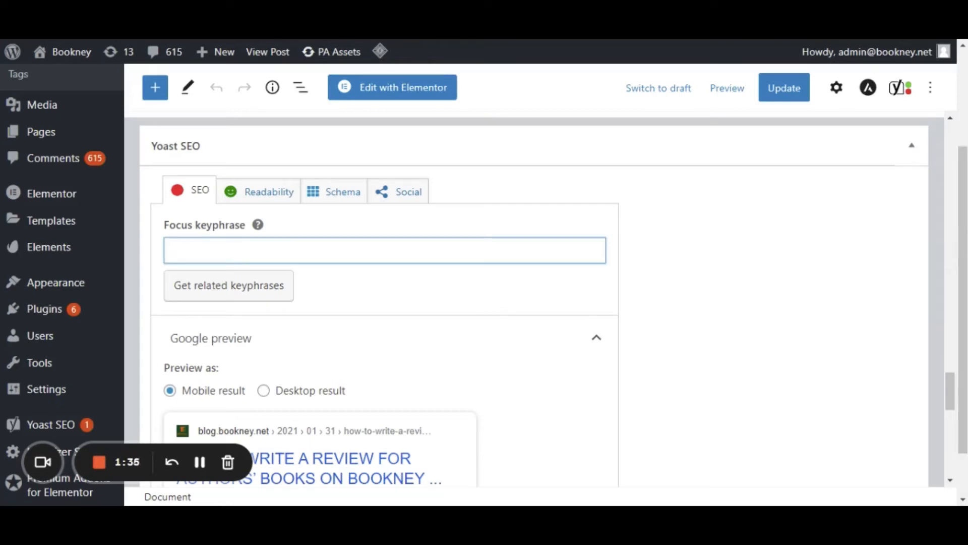
{"action": "type", "text": "write a book review"}
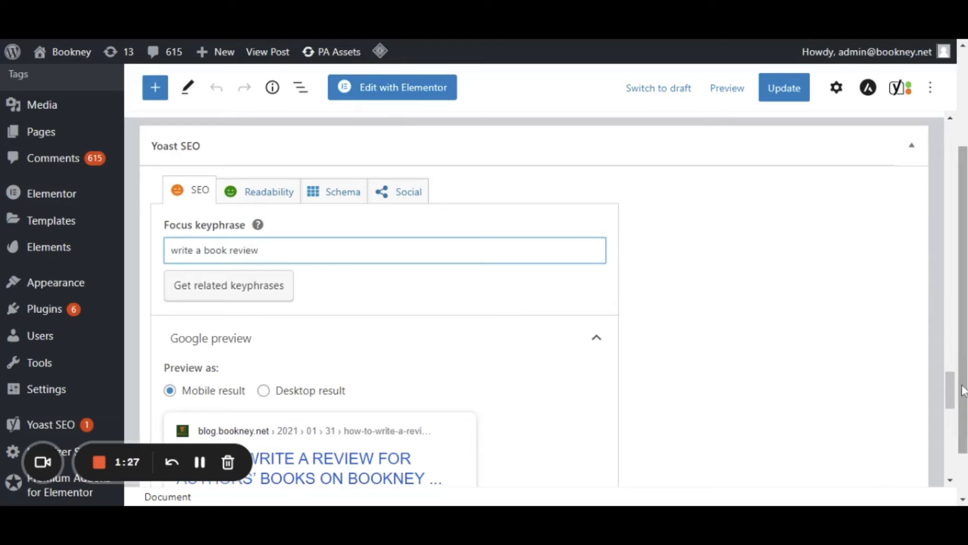
Look through the whole post content from the title down to the Yoast SEO section.
{"action": "scroll", "coordinate": [963, 392], "scroll_direction": "up", "scroll_amount": 1}
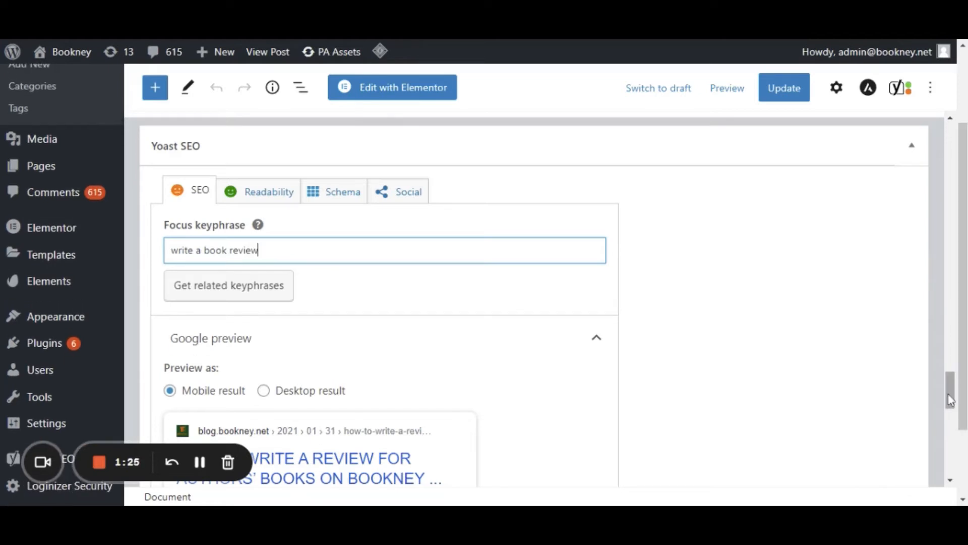
{"action": "scroll", "coordinate": [963, 359], "scroll_direction": "up", "scroll_amount": 3}
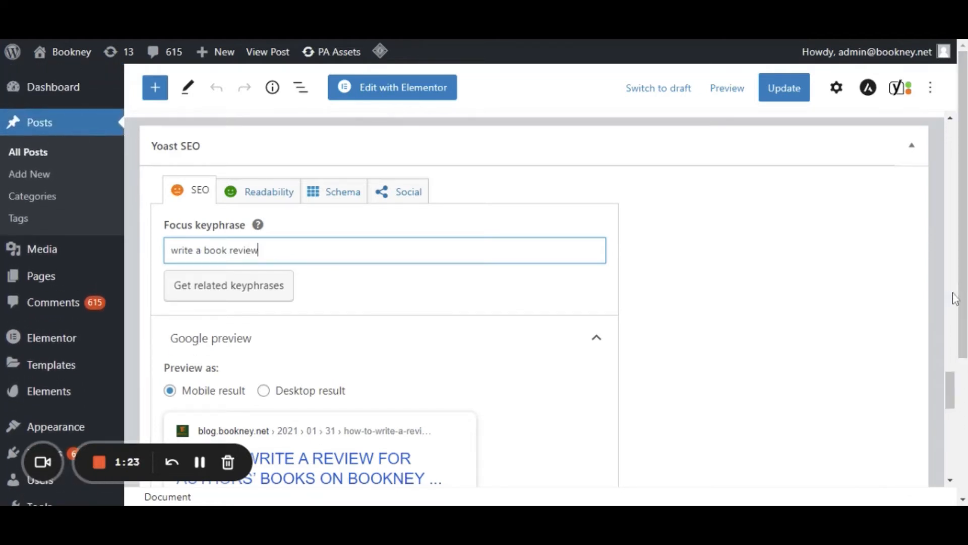
{"action": "left_click_drag", "start_coordinate": [951, 386], "coordinate": [943, 126]}
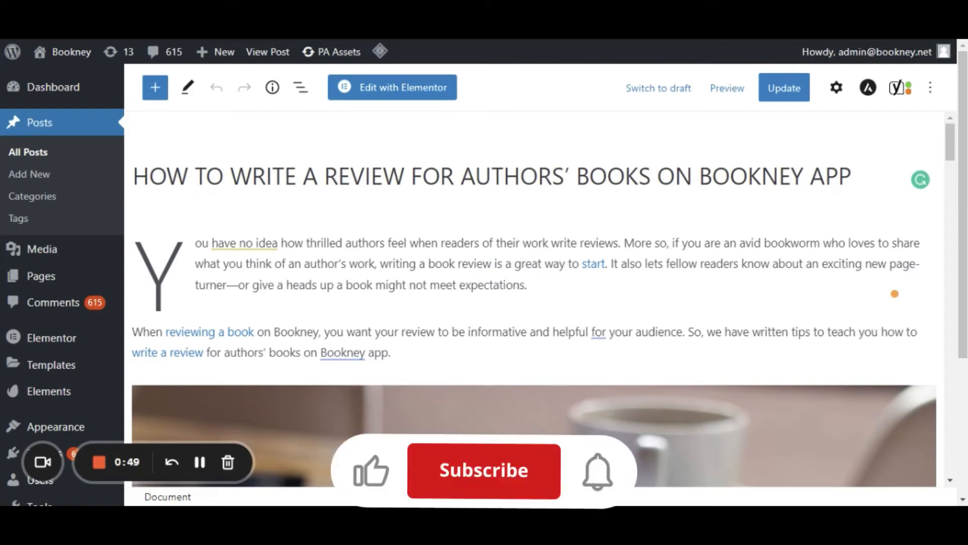
{"action": "scroll", "coordinate": [956, 209], "scroll_direction": "down", "scroll_amount": 7}
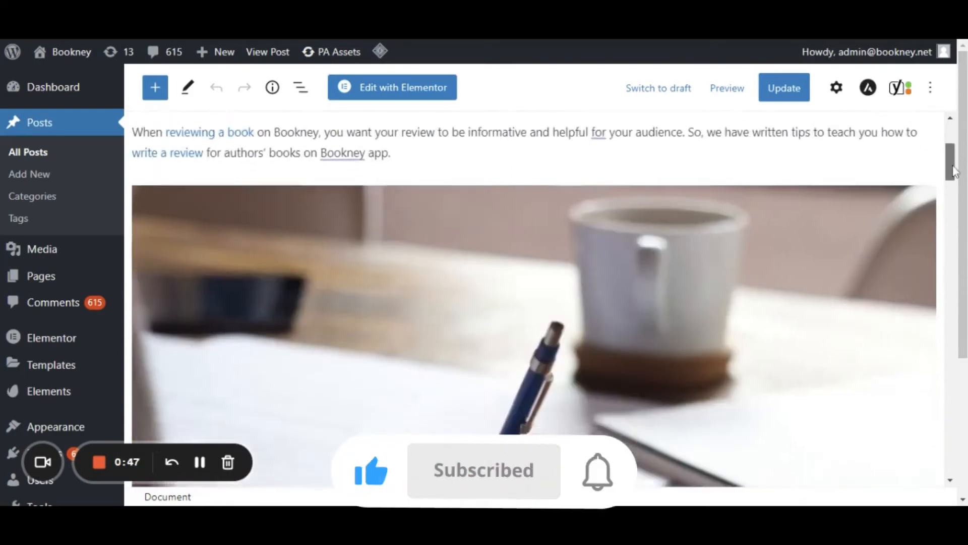
{"action": "scroll", "coordinate": [956, 209], "scroll_direction": "down", "scroll_amount": 10}
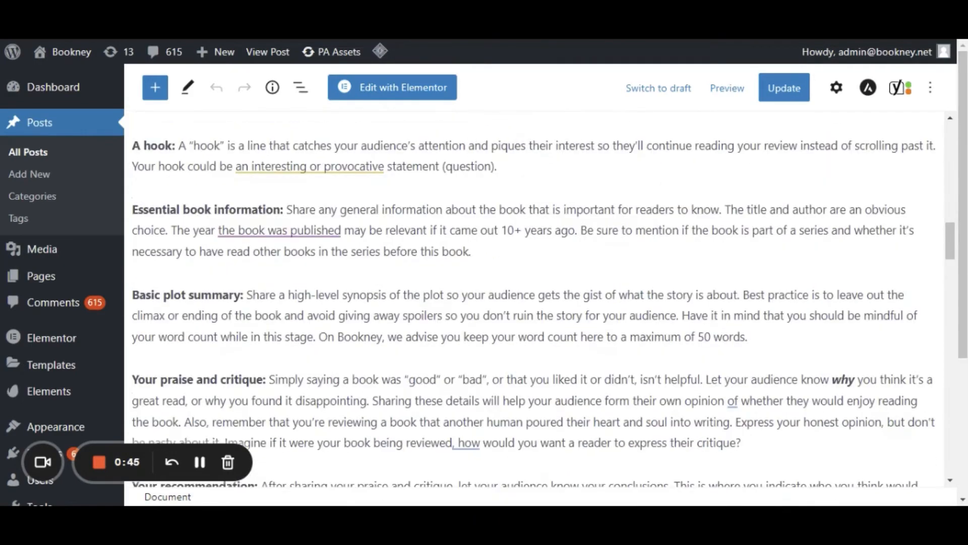
{"action": "scroll", "coordinate": [955, 263], "scroll_direction": "down", "scroll_amount": 3}
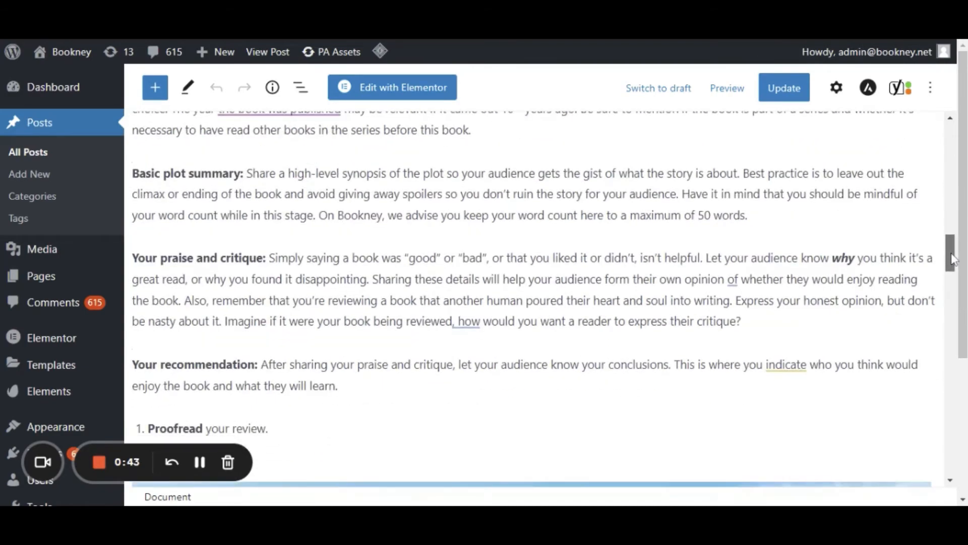
{"action": "left_click_drag", "start_coordinate": [954, 262], "coordinate": [964, 348]}
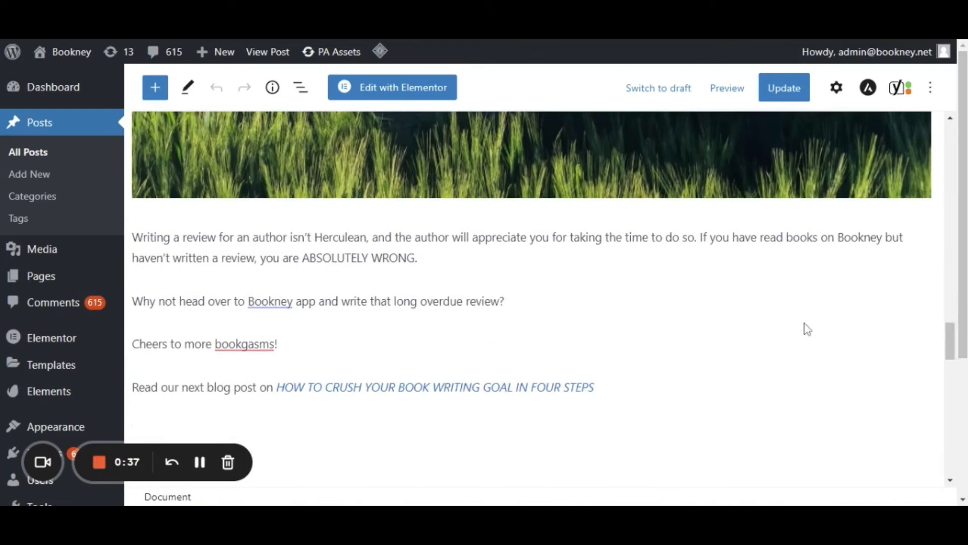
{"action": "left_click", "coordinate": [269, 301]}
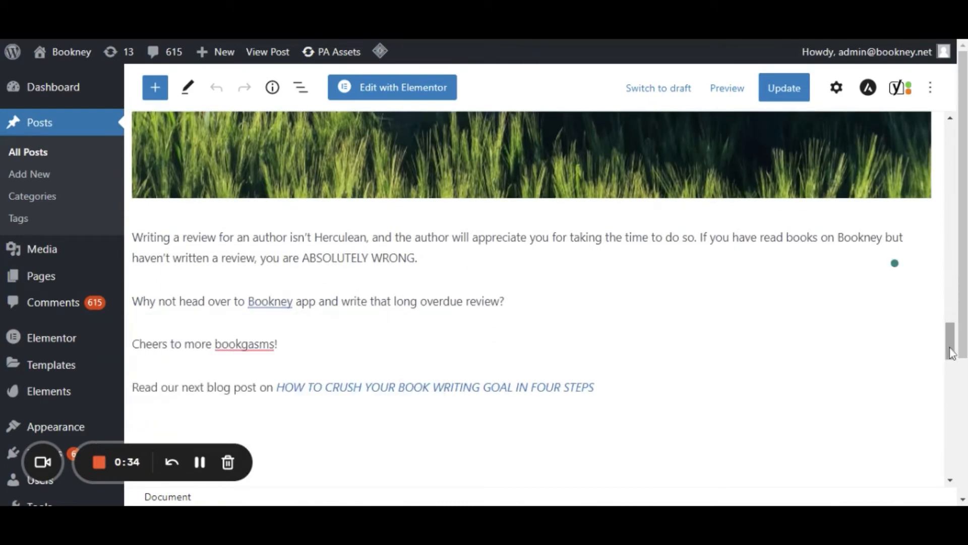
{"action": "left_click_drag", "start_coordinate": [950, 345], "coordinate": [950, 349]}
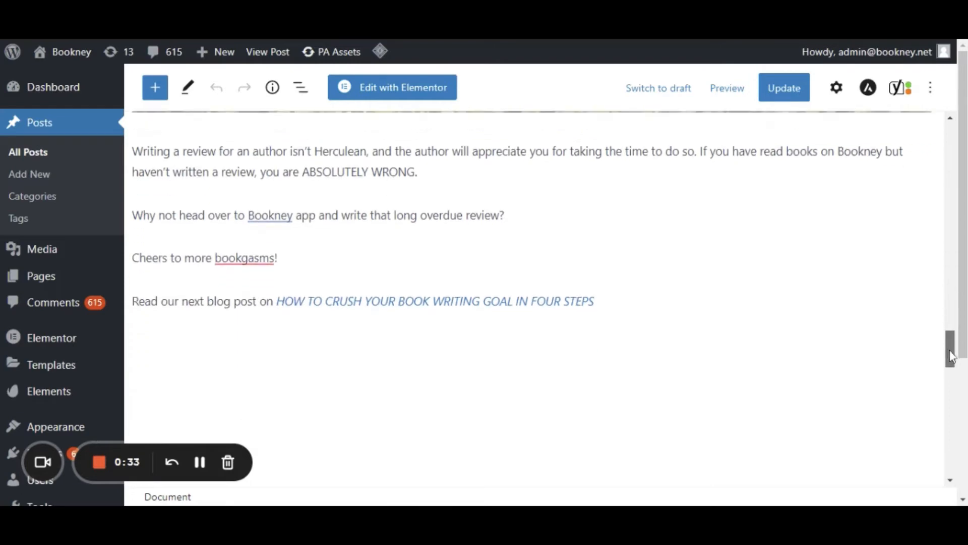
{"action": "left_click_drag", "start_coordinate": [952, 346], "coordinate": [960, 384]}
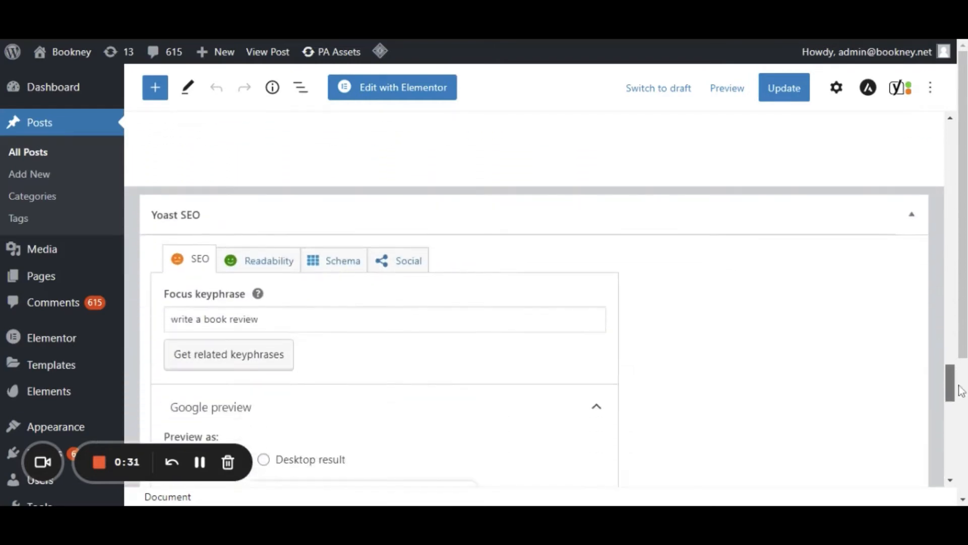
{"action": "scroll", "coordinate": [558, 380], "scroll_direction": "down", "scroll_amount": 1}
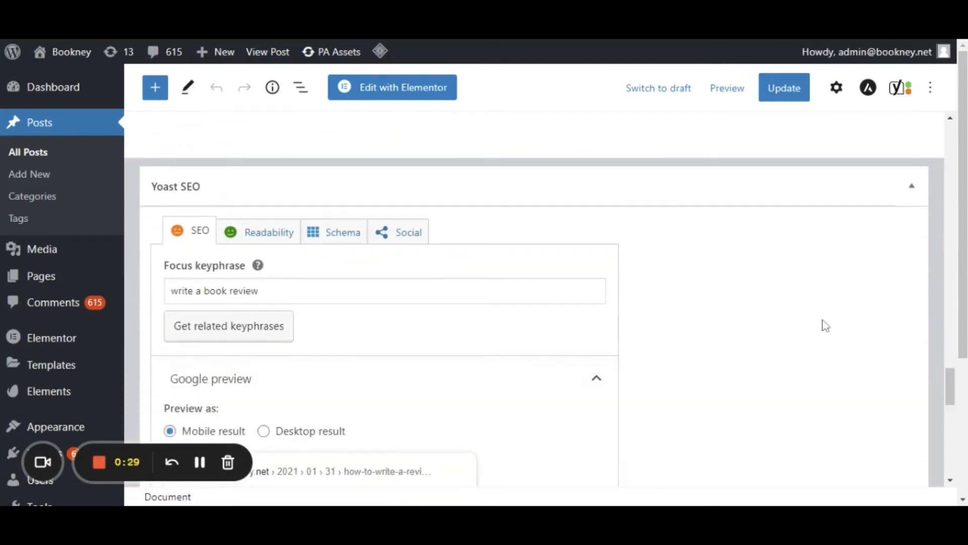
Examine the Google preview, the SEO title, slug and meta description fields, and the SEO analysis results for the focus keyphrase.
{"action": "left_click_drag", "start_coordinate": [953, 383], "coordinate": [962, 426]}
{"action": "scroll", "coordinate": [781, 400], "scroll_direction": "down", "scroll_amount": 2}
{"action": "scroll", "coordinate": [782, 400], "scroll_direction": "down", "scroll_amount": 1}
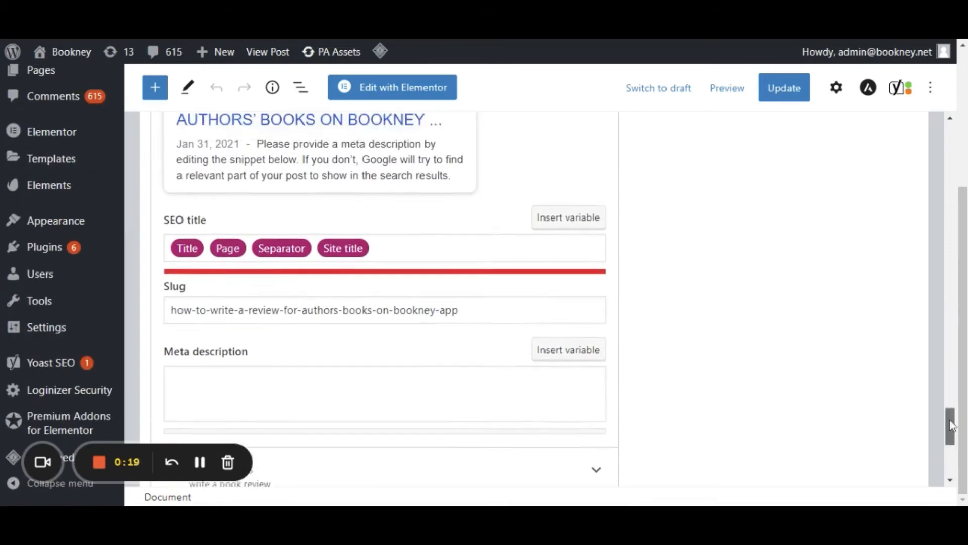
{"action": "left_click_drag", "start_coordinate": [951, 425], "coordinate": [951, 412]}
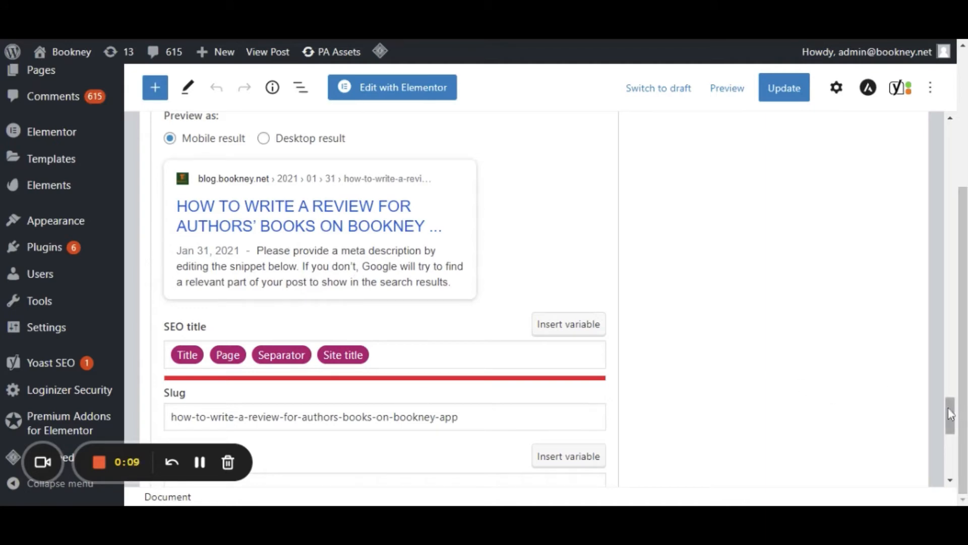
{"action": "left_click_drag", "start_coordinate": [948, 413], "coordinate": [953, 451]}
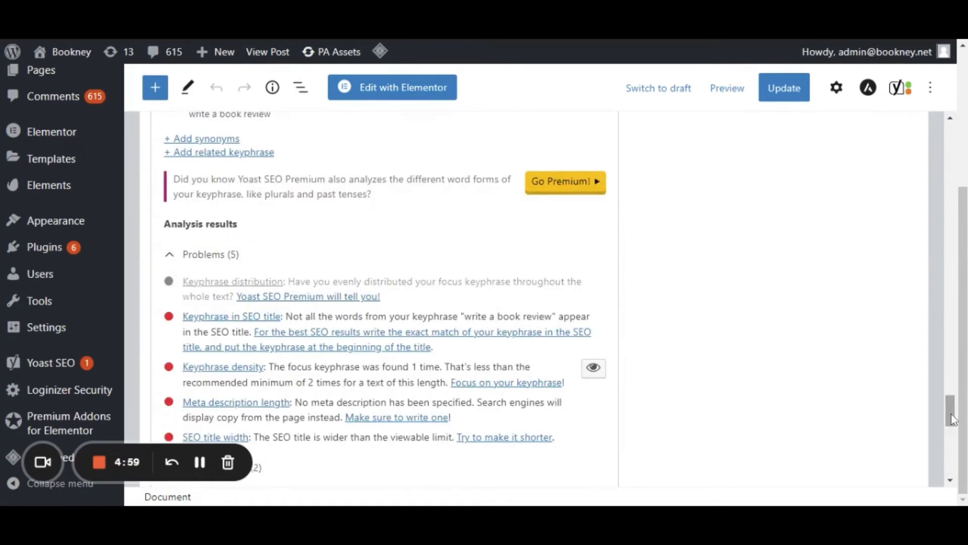
{"action": "scroll", "coordinate": [614, 285], "scroll_direction": "up", "scroll_amount": 2}
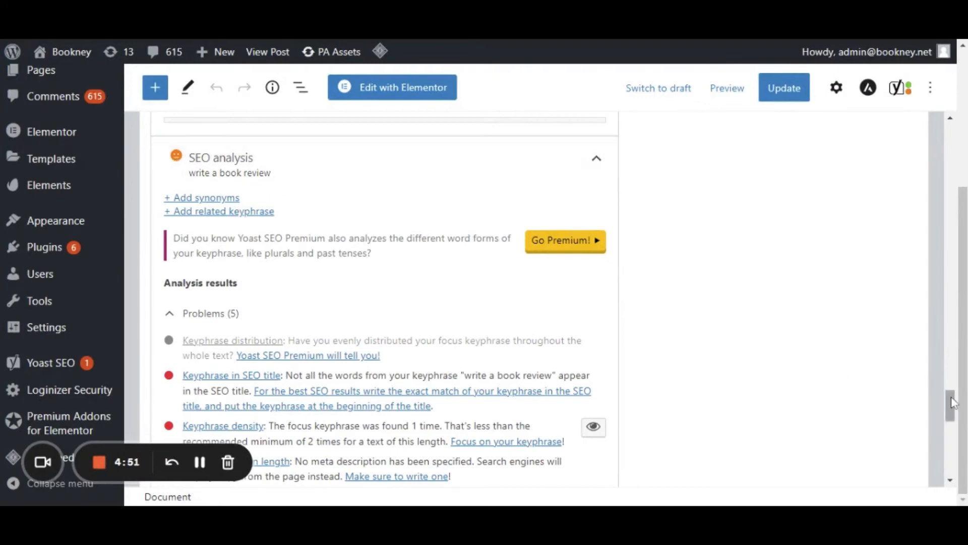
{"action": "left_click_drag", "start_coordinate": [952, 403], "coordinate": [953, 413]}
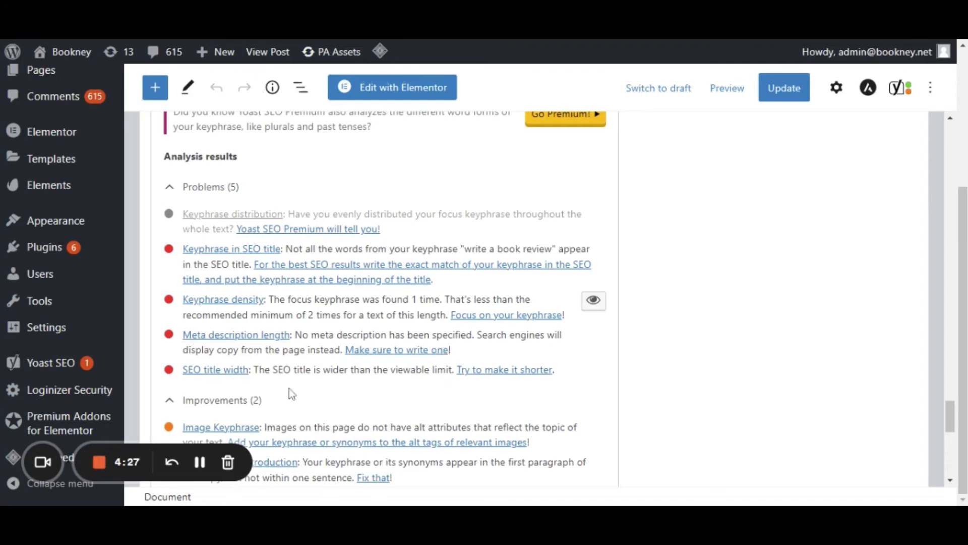
{"action": "left_click_drag", "start_coordinate": [950, 421], "coordinate": [958, 446]}
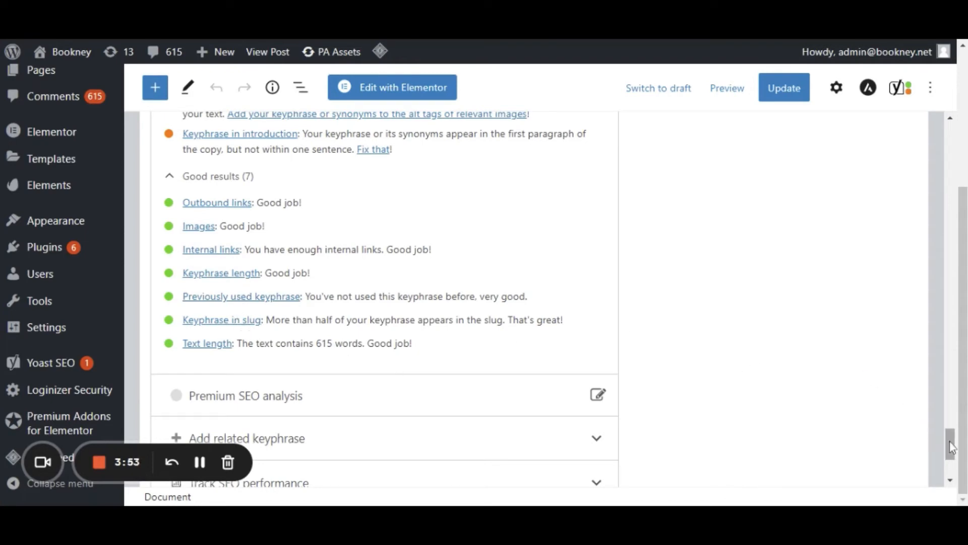
Change the slug in Yoast SEO to "how-to-write-a-book-review-for-authors-books-on-bookney-app".
{"action": "left_click_drag", "start_coordinate": [951, 447], "coordinate": [950, 394]}
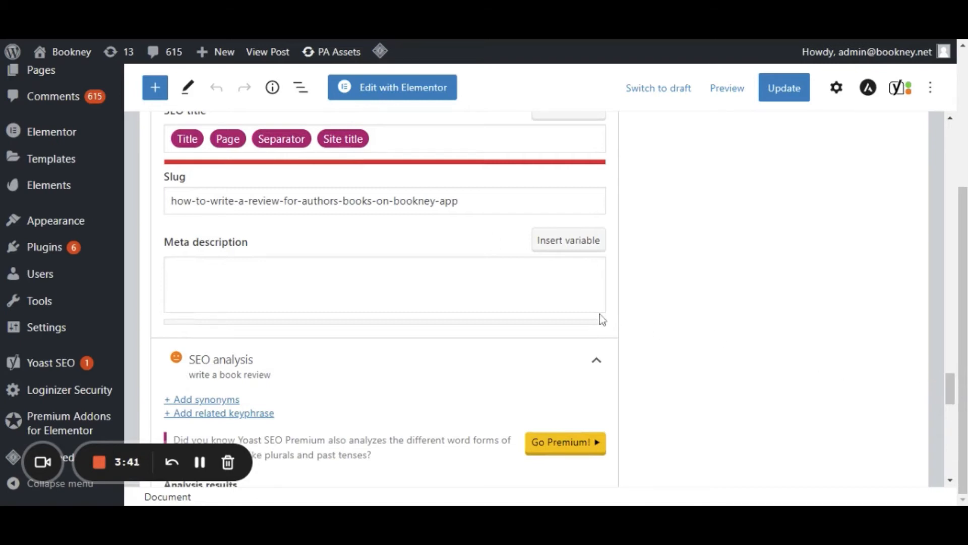
{"action": "left_click", "coordinate": [249, 201]}
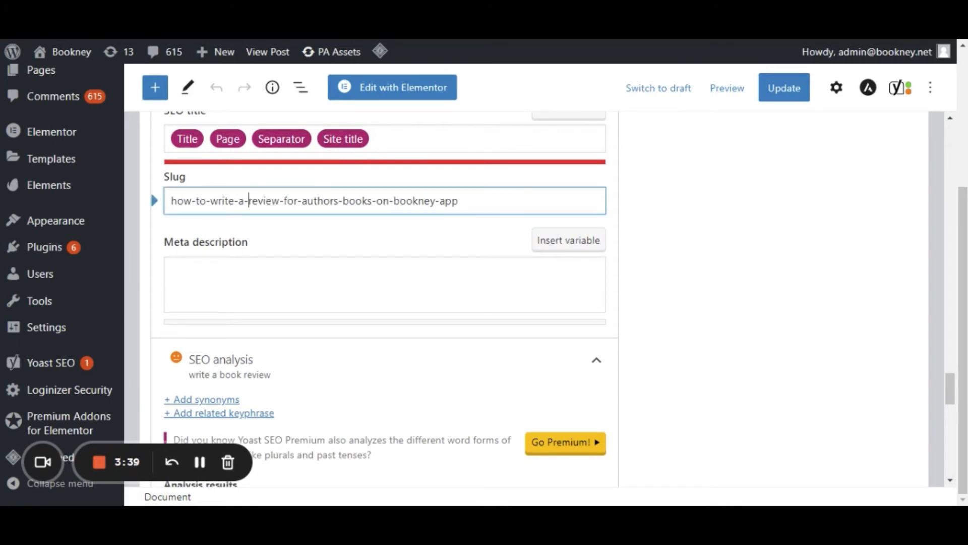
{"action": "type", "text": "boo"}
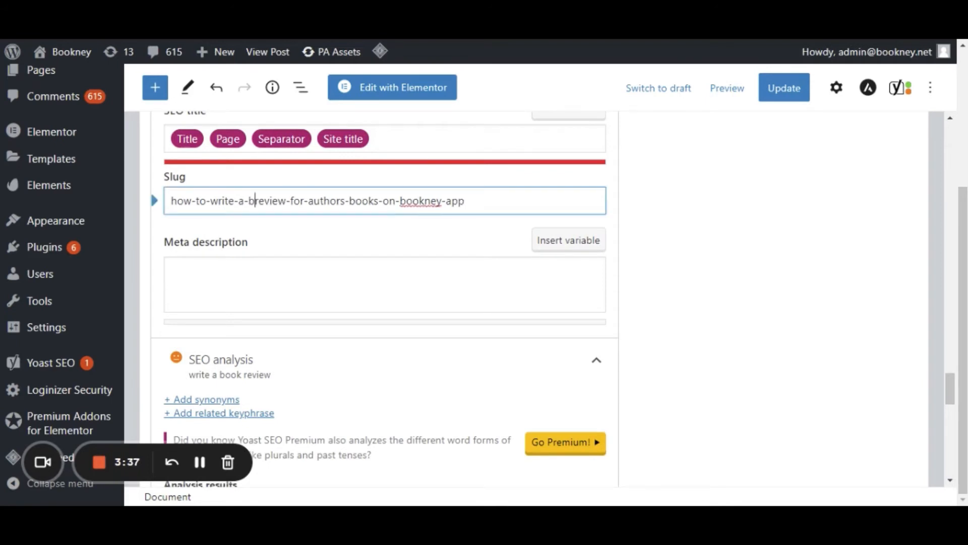
{"action": "type", "text": "k"}
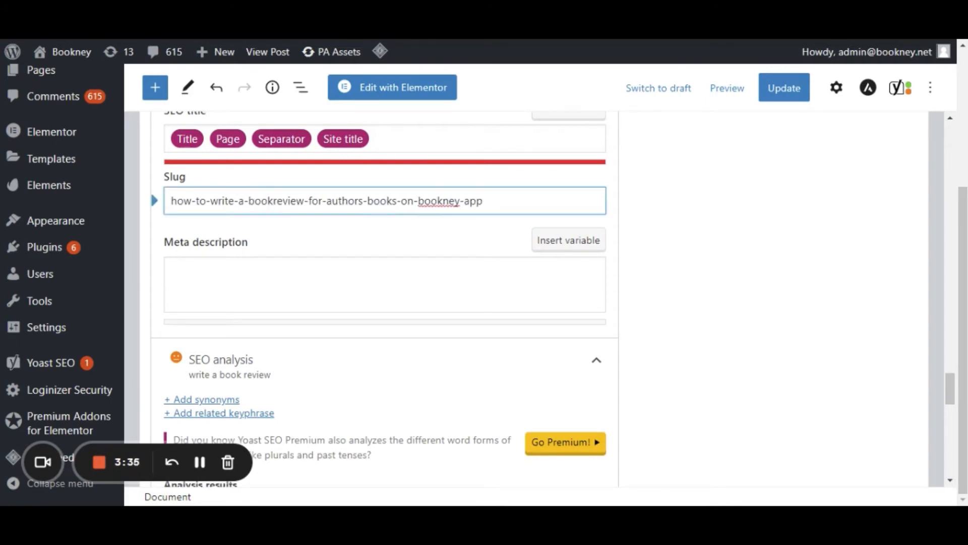
{"action": "type", "text": "-"}
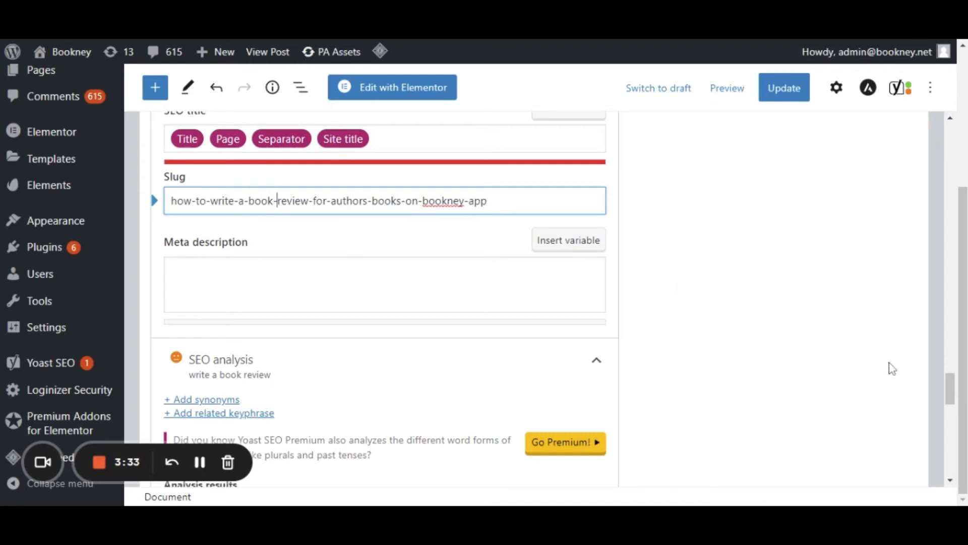
Change the post title to "HOW TO WRITE A BOOK REVIEW FOR AUTHORS' ON BOOKNEY APP".
{"action": "left_click_drag", "start_coordinate": [952, 390], "coordinate": [946, 138]}
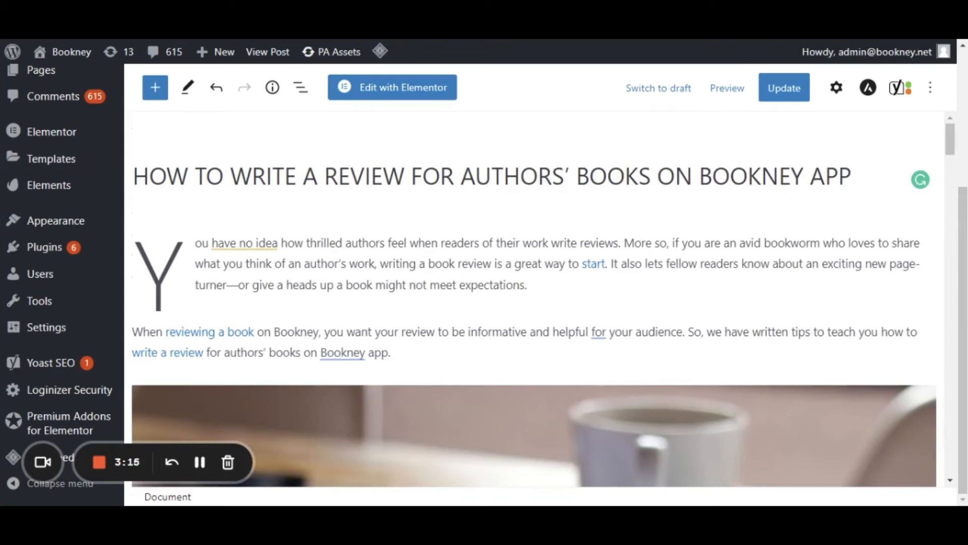
{"action": "type", "text": "BOOK"}
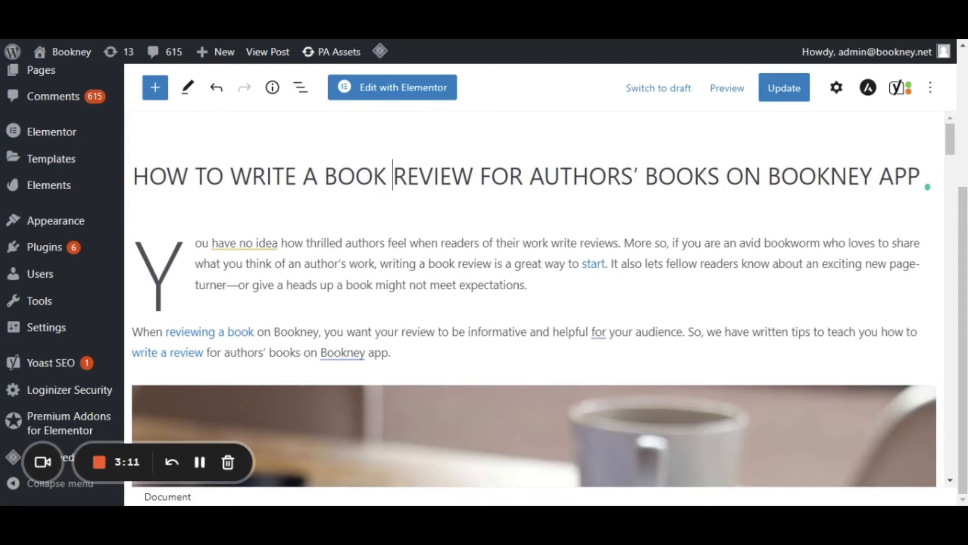
{"action": "double_click", "coordinate": [684, 176]}
{"action": "key", "text": "BackSpace"}
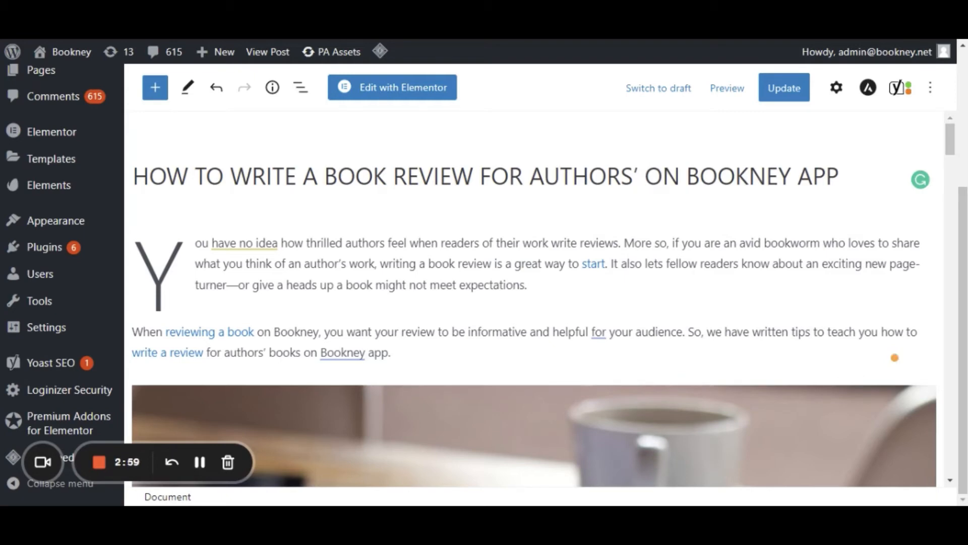
Insert "book" into the "write a review" link text in the second paragraph so it reads "write a book review".
{"action": "left_click", "coordinate": [167, 353]}
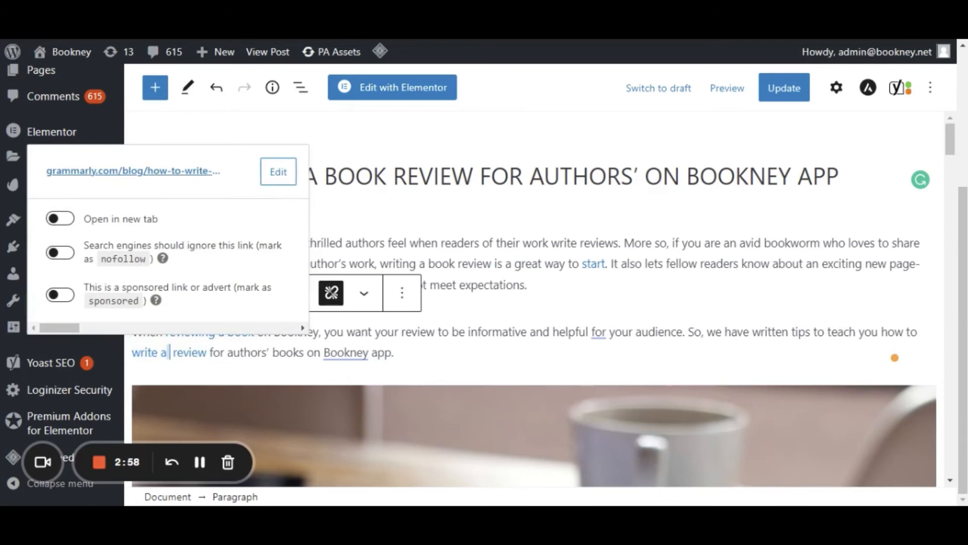
{"action": "type", "text": "book"}
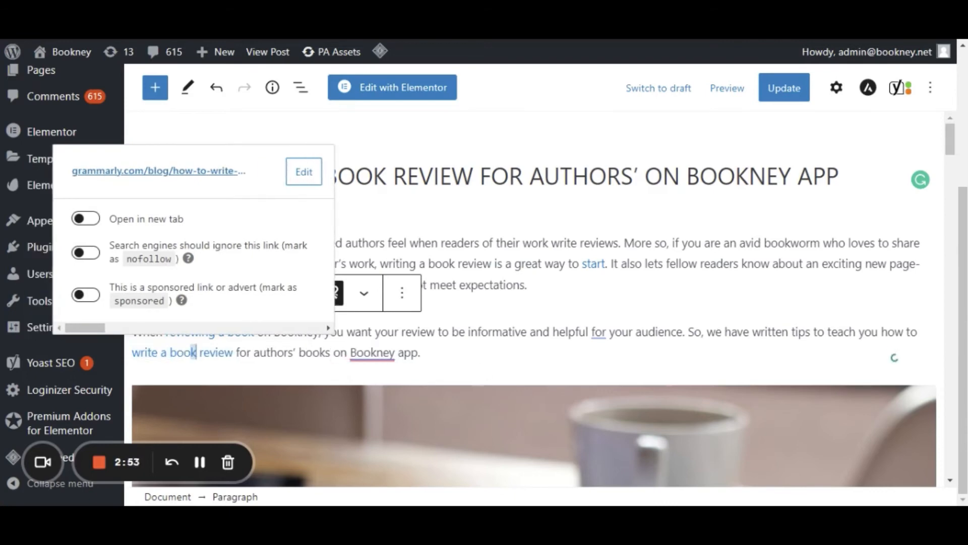
{"action": "left_click", "coordinate": [487, 367]}
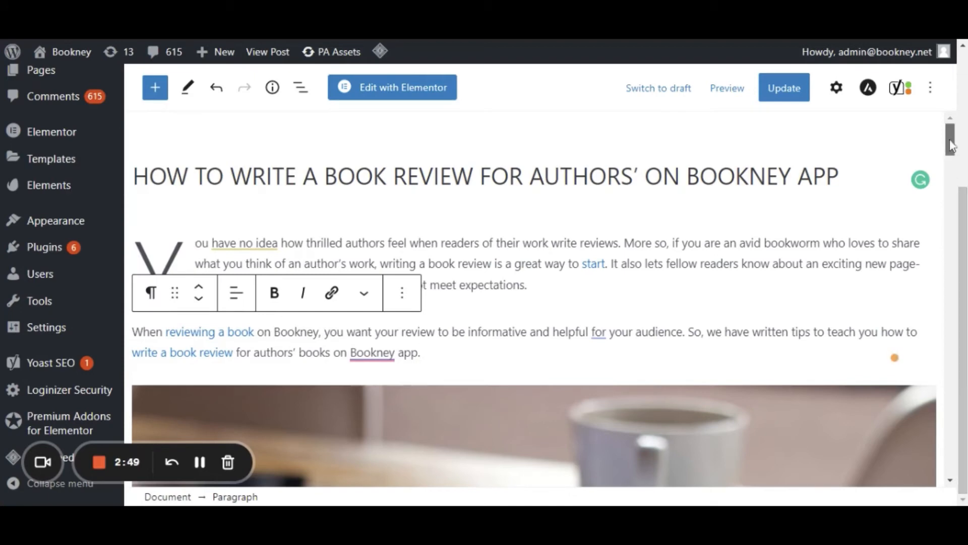
Remove the existing photo of a hand writing beside a mug from the gallery below the introduction.
{"action": "scroll", "coordinate": [951, 146], "scroll_direction": "down", "scroll_amount": 1}
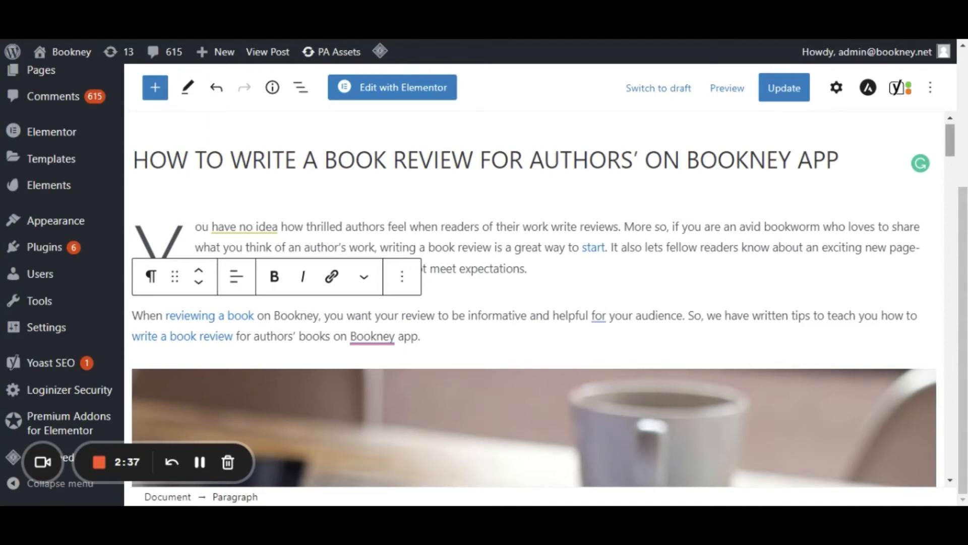
{"action": "scroll", "coordinate": [959, 180], "scroll_direction": "down", "scroll_amount": 6}
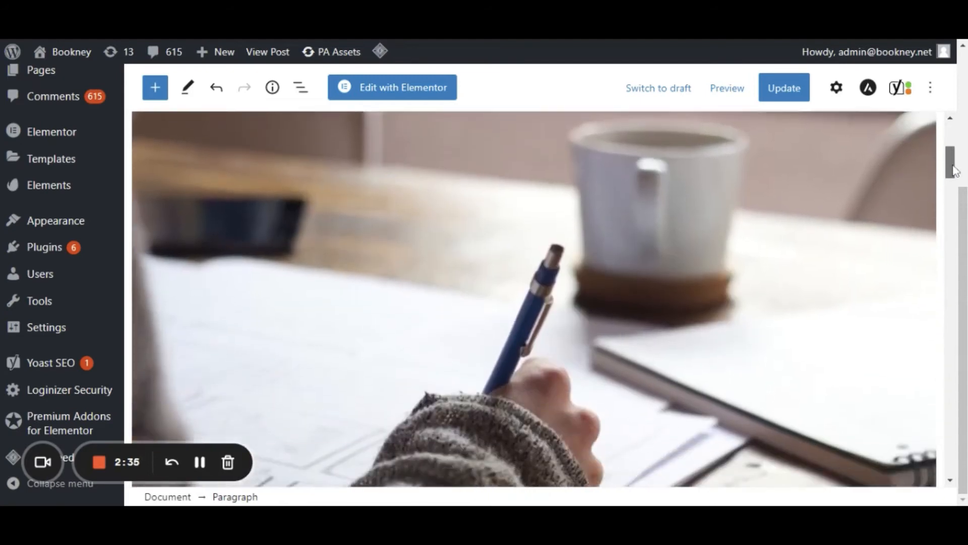
{"action": "scroll", "coordinate": [813, 221], "scroll_direction": "down", "scroll_amount": 3}
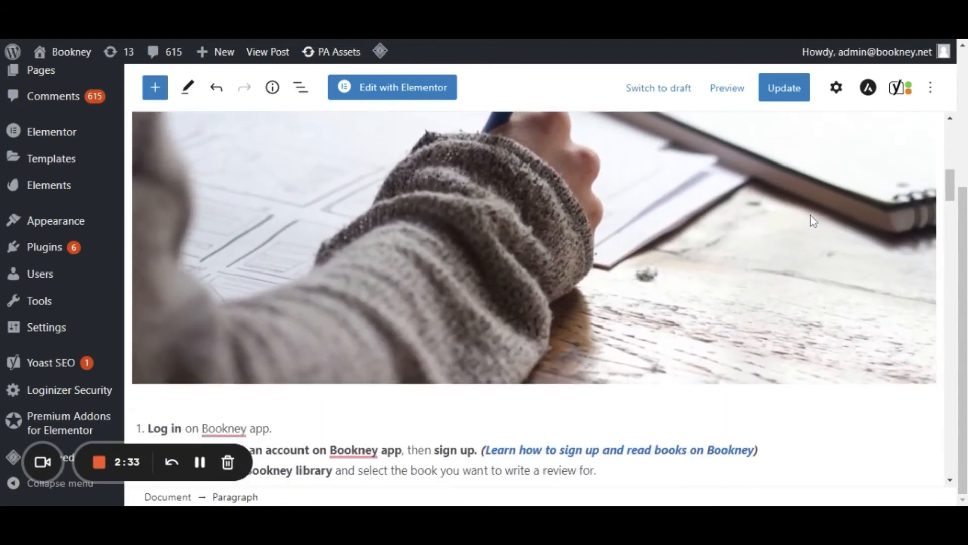
{"action": "left_click", "coordinate": [813, 220]}
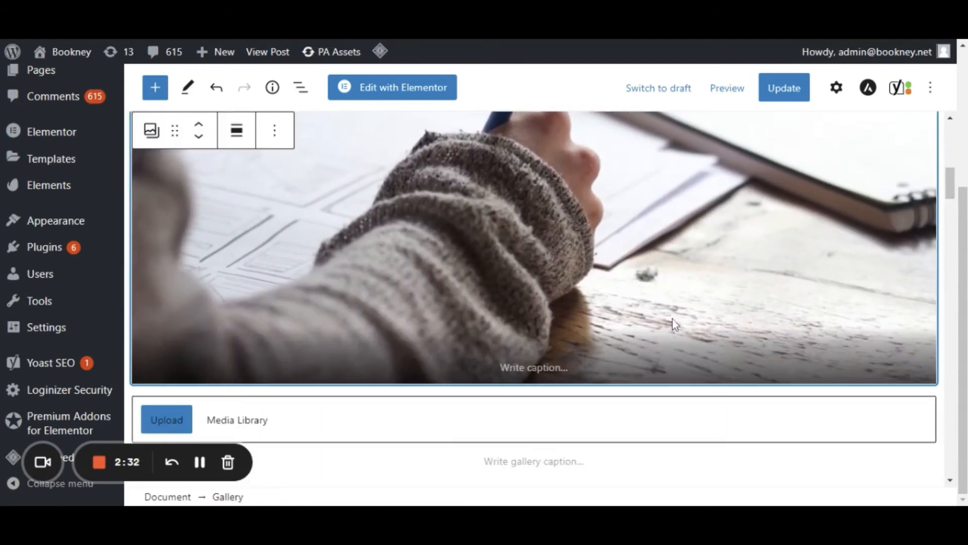
{"action": "left_click_drag", "start_coordinate": [952, 197], "coordinate": [951, 164]}
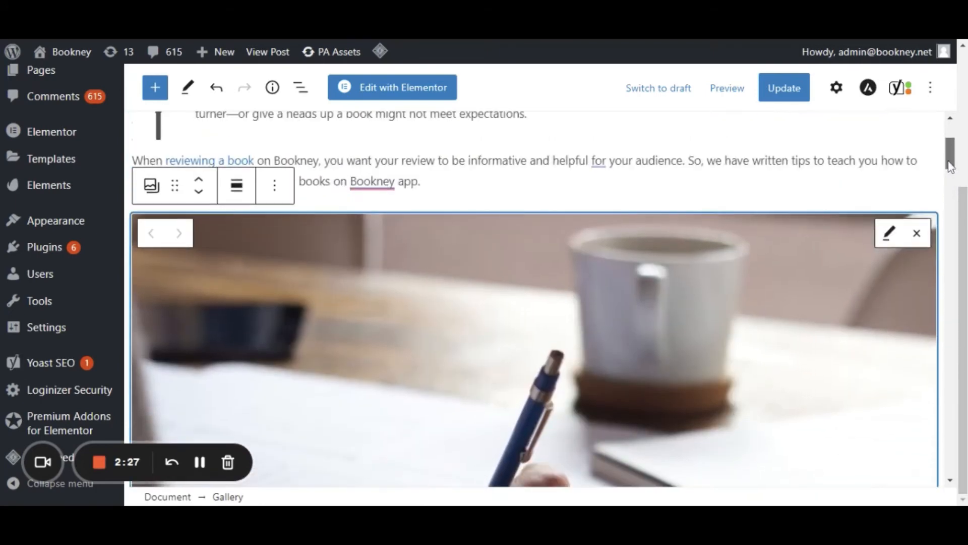
{"action": "left_click", "coordinate": [893, 241]}
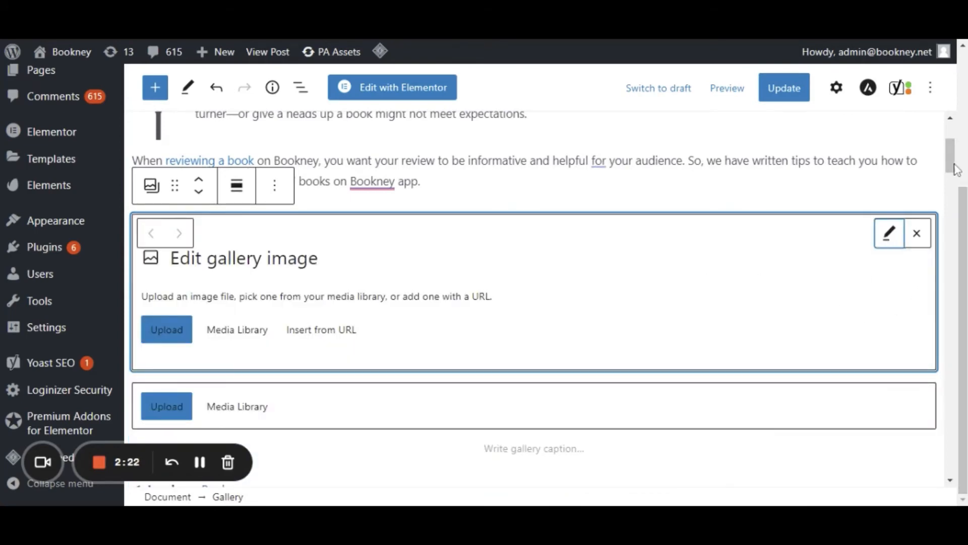
{"action": "mouse_move", "coordinate": [952, 167]}
{"action": "left_mouse_down"}
{"action": "mouse_move", "coordinate": [952, 184]}
{"action": "mouse_move", "coordinate": [953, 162]}
{"action": "left_mouse_up"}
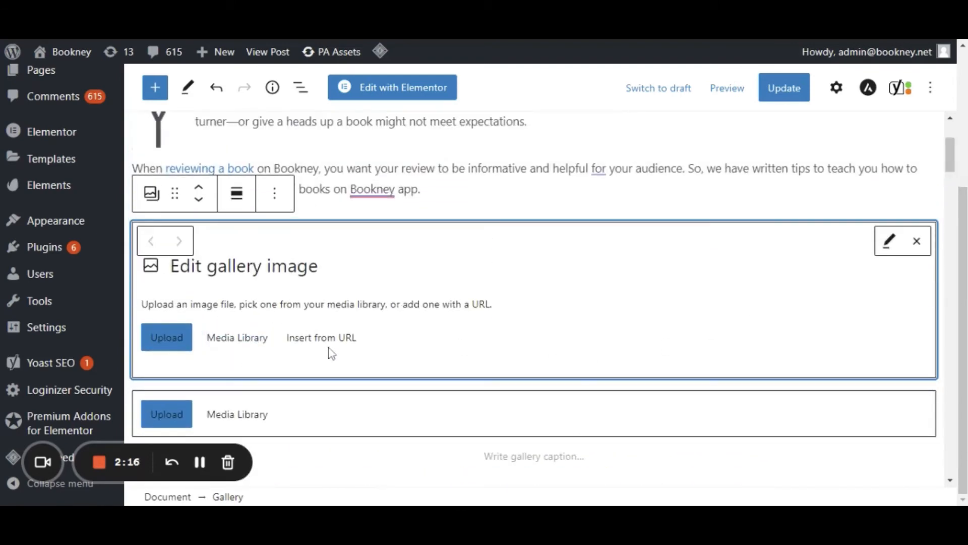
{"action": "left_click", "coordinate": [917, 244]}
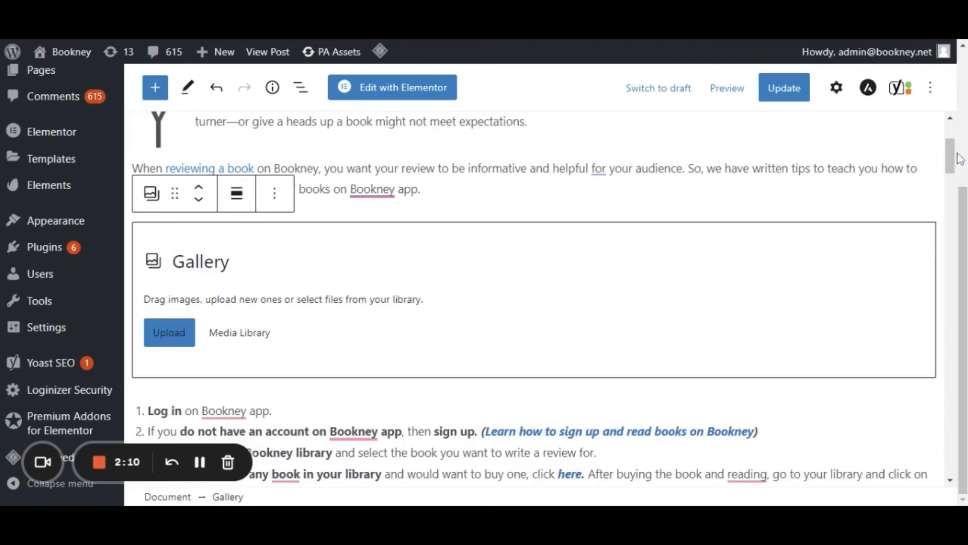
{"action": "mouse_move", "coordinate": [955, 158]}
{"action": "left_mouse_down"}
{"action": "mouse_move", "coordinate": [952, 149]}
{"action": "mouse_move", "coordinate": [952, 179]}
{"action": "mouse_move", "coordinate": [952, 171]}
{"action": "left_mouse_up"}
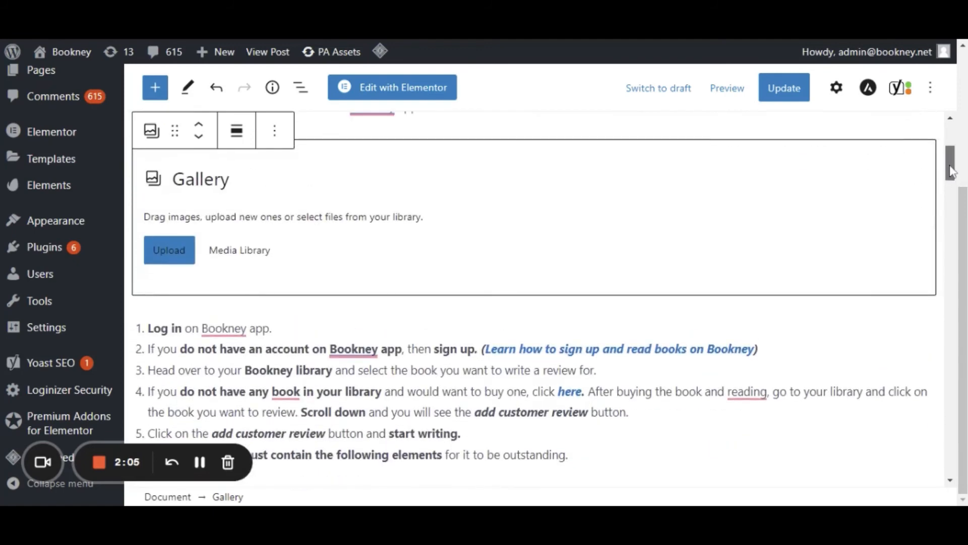
{"action": "left_click", "coordinate": [241, 254]}
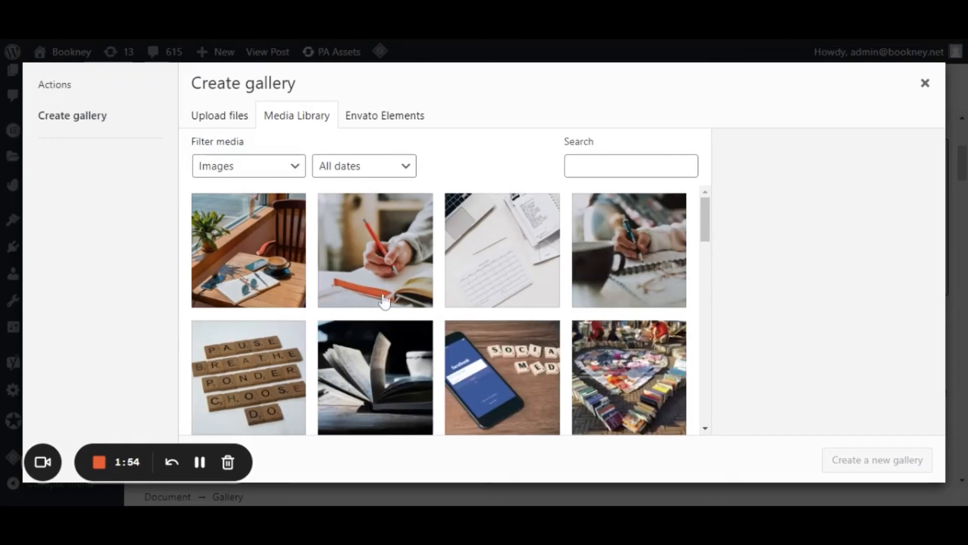
{"action": "left_click", "coordinate": [406, 298]}
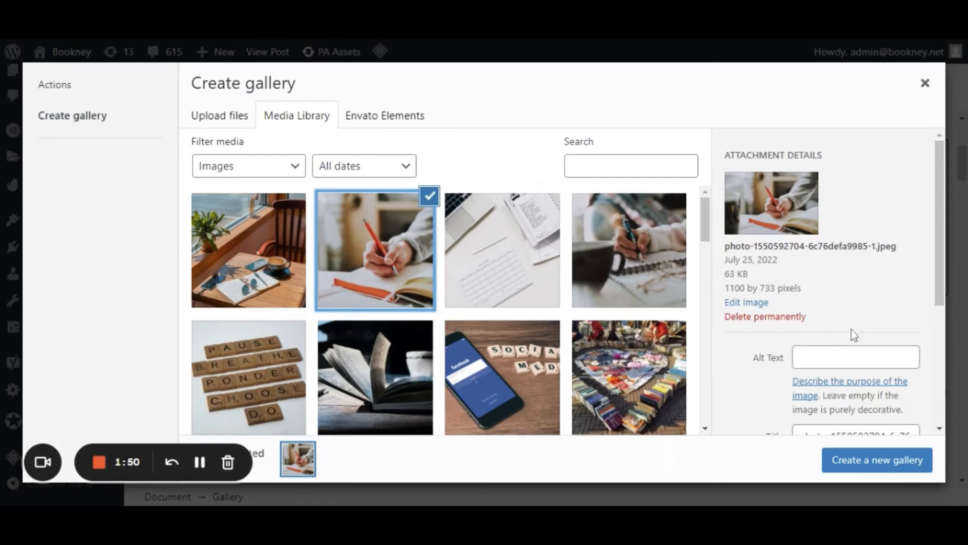
Set the selected image's title to "how to write a book review for authors on Bookney app".
{"action": "left_click_drag", "start_coordinate": [939, 245], "coordinate": [939, 288]}
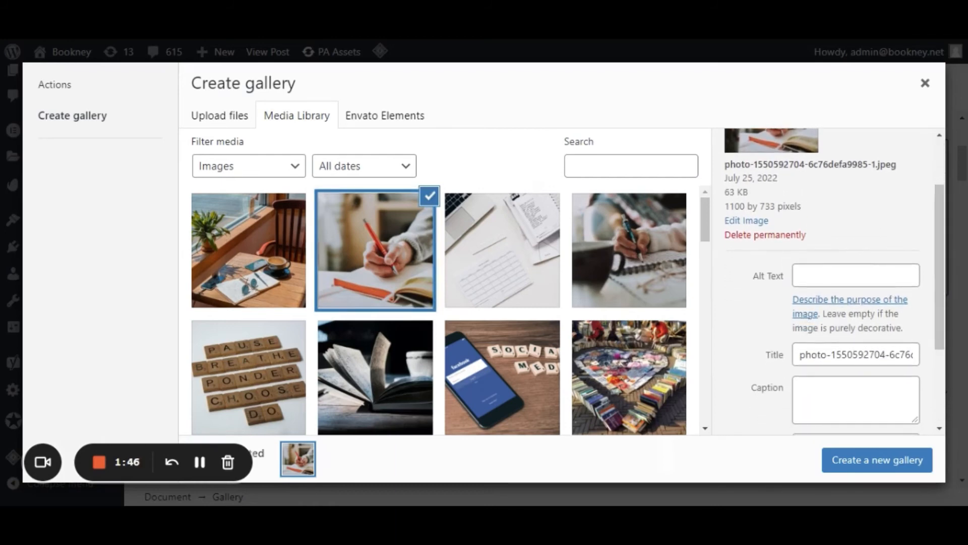
{"action": "left_click", "coordinate": [864, 354]}
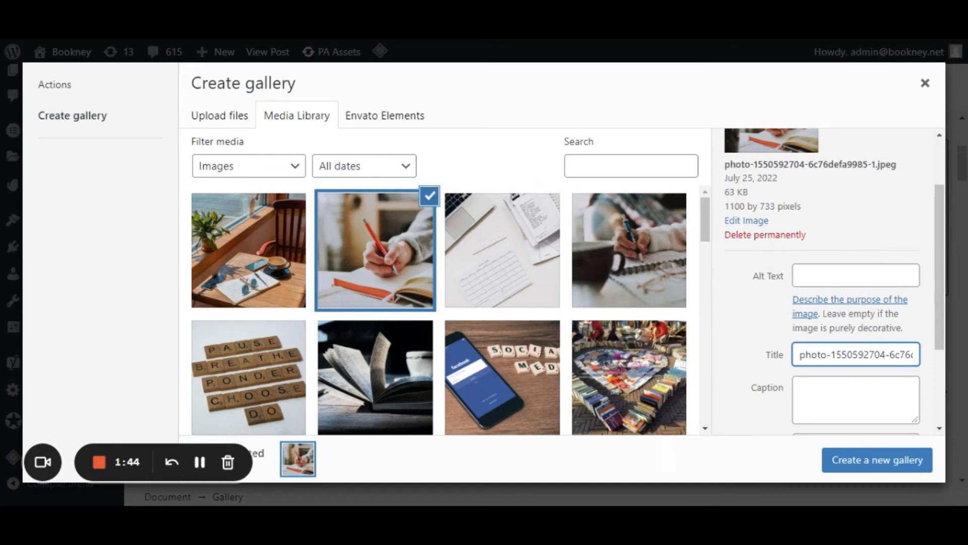
{"action": "key", "text": "ctrl+a"}
{"action": "type", "text": "how "}
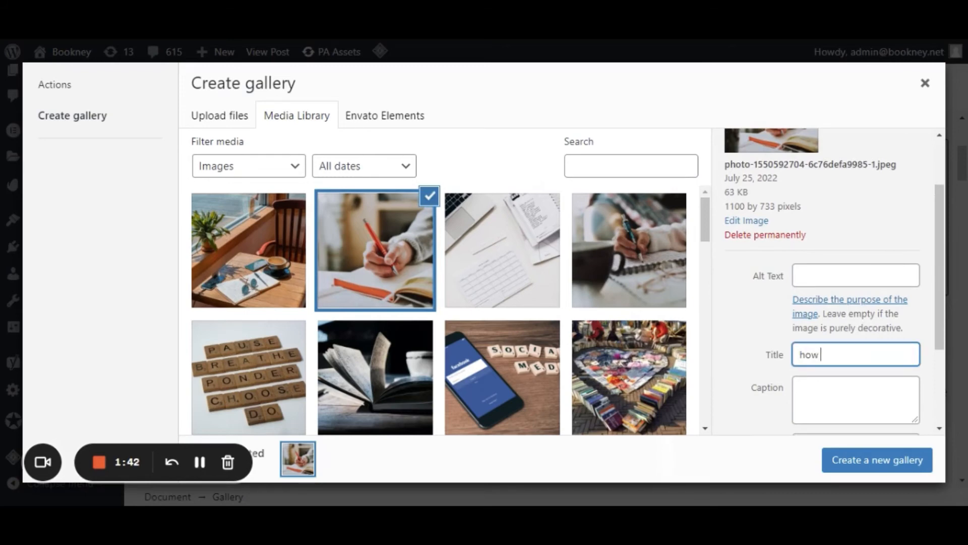
{"action": "type", "text": "to write a book review"}
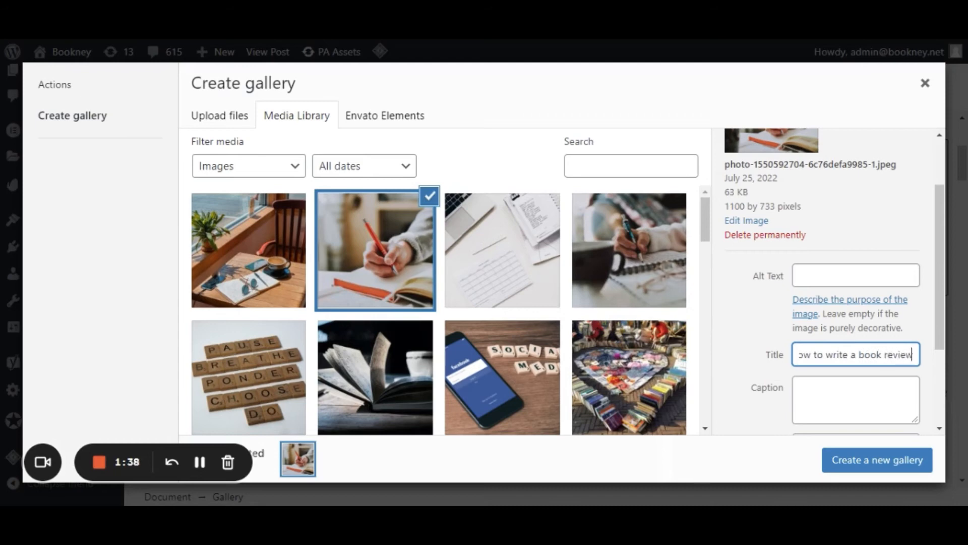
{"action": "type", "text": " for author"}
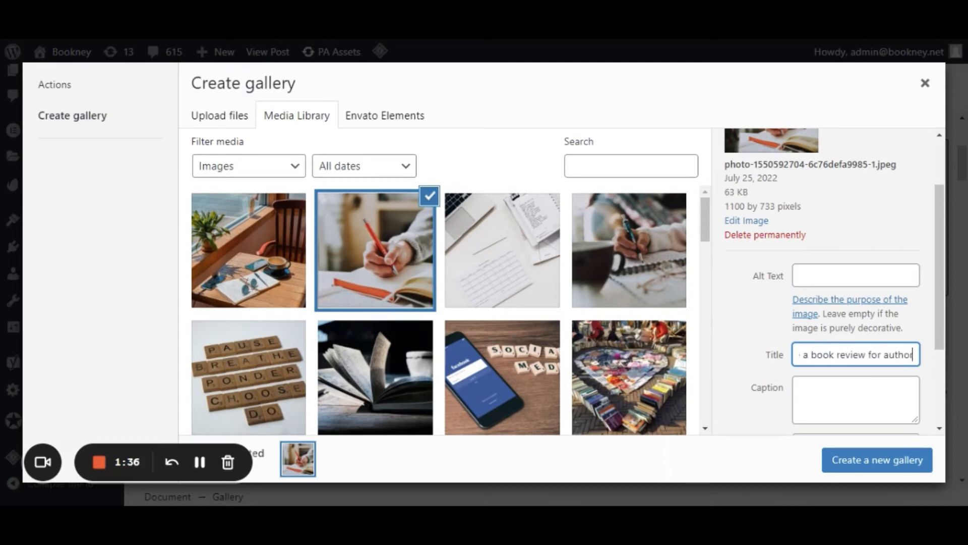
{"action": "type", "text": "s on"}
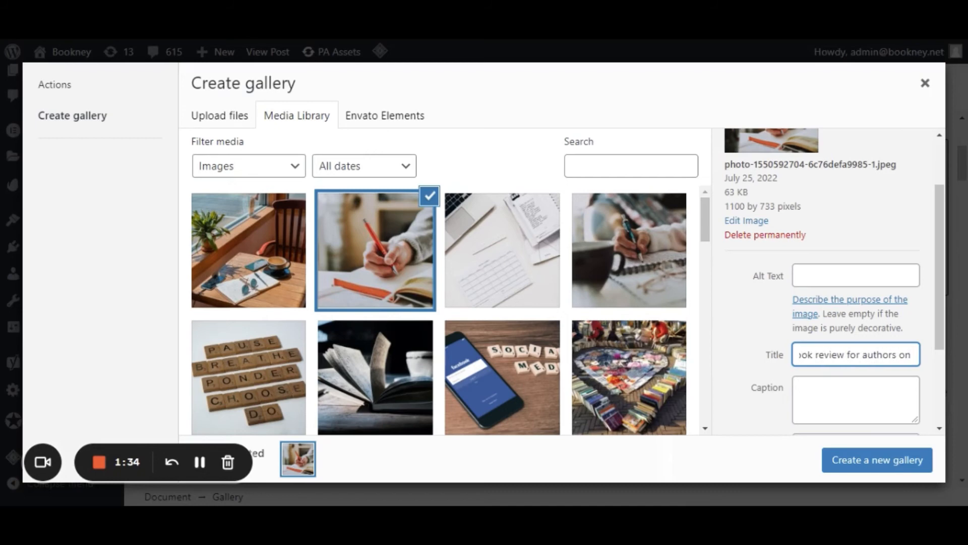
{"action": "type", "text": " Bookney app"}
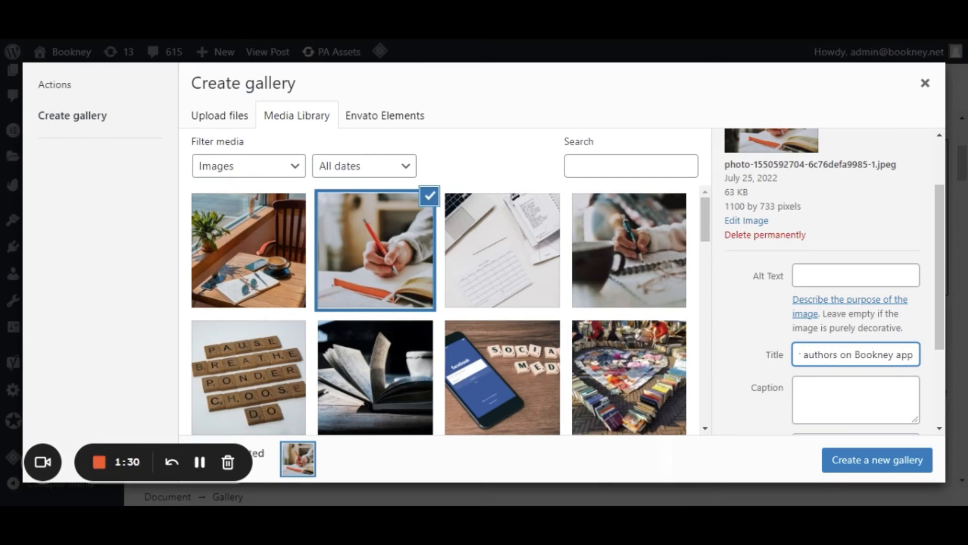
Copy the image's title text into its alt text.
{"action": "key", "text": "ctrl+a"}
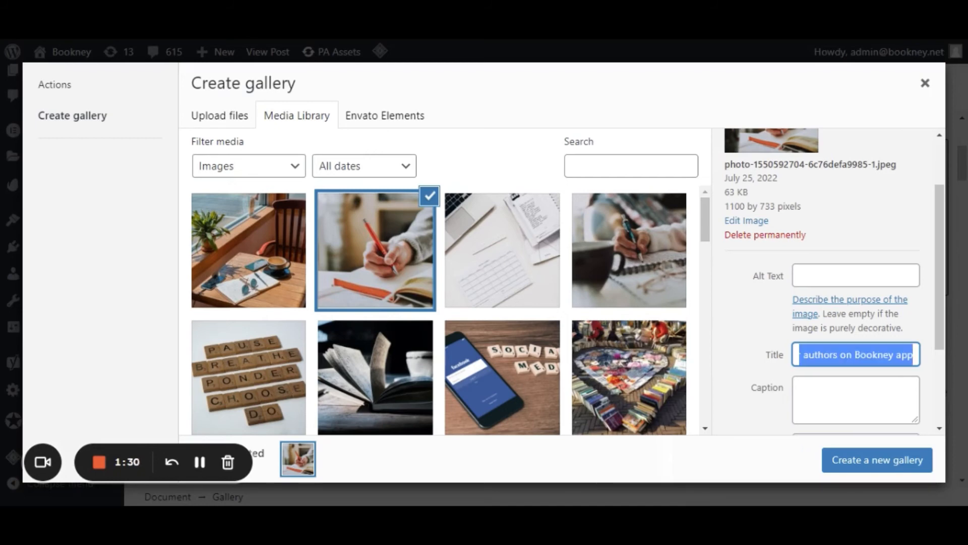
{"action": "left_click", "coordinate": [856, 276]}
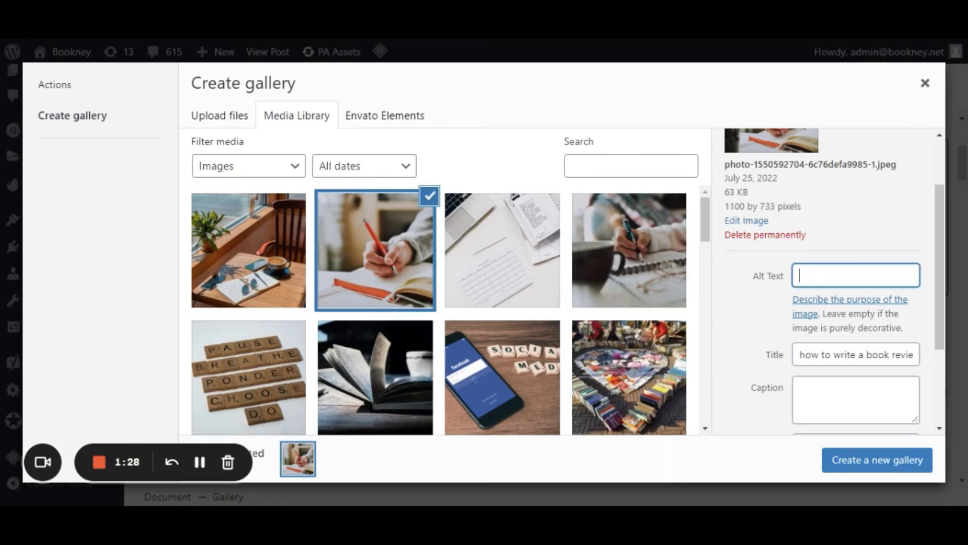
{"action": "type", "text": "how to write a book review for authors on Bookney app"}
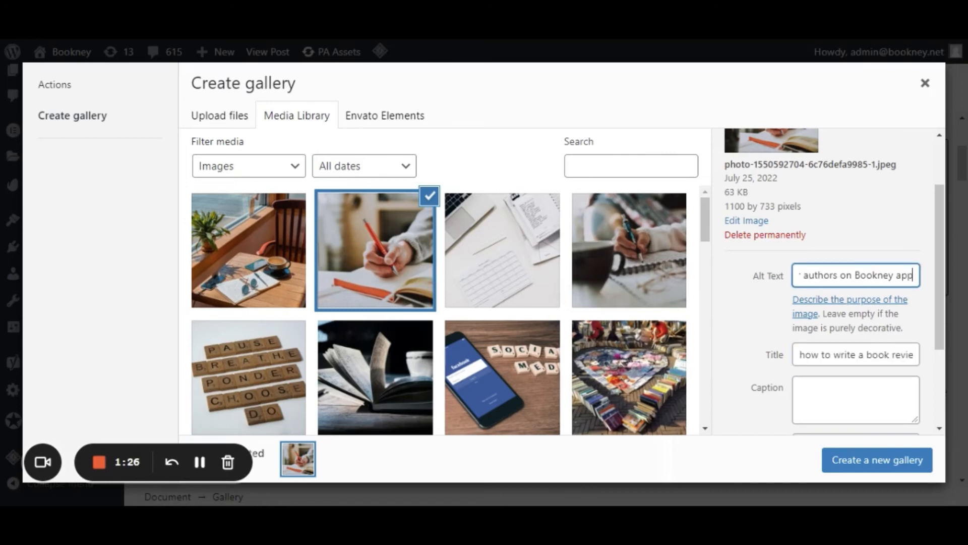
Examine the remaining attachment details of the selected image and read its file URL through to the end.
{"action": "left_click_drag", "start_coordinate": [942, 268], "coordinate": [942, 336]}
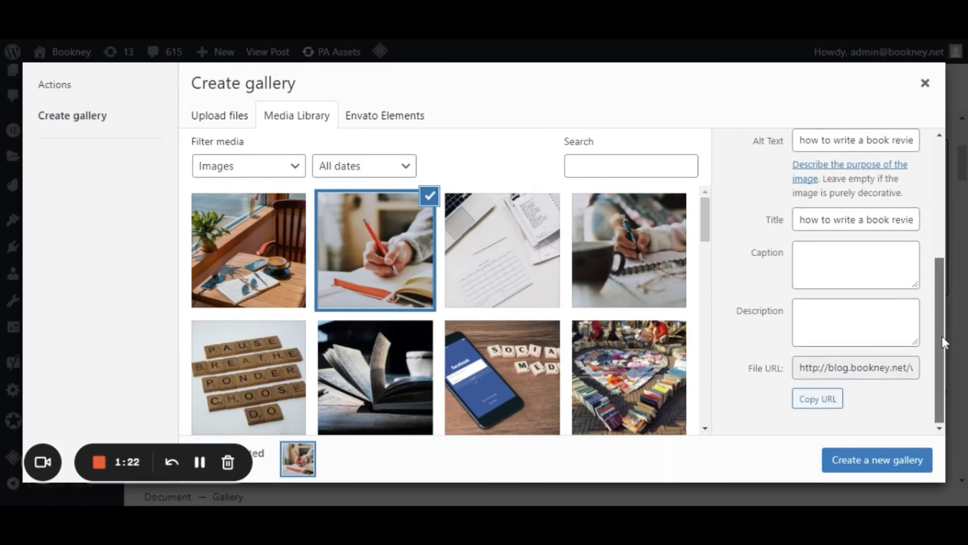
{"action": "left_click", "coordinate": [908, 367]}
{"action": "key", "text": "Right"}
{"action": "key", "text": "Right"}
{"action": "key", "text": "Right"}
{"action": "key", "text": "Right"}
{"action": "key", "text": "Right"}
{"action": "key", "text": "Right"}
{"action": "key", "text": "Right"}
{"action": "key", "text": "Right"}
{"action": "key", "text": "Right"}
{"action": "key", "text": "Right"}
{"action": "key", "text": "Right"}
{"action": "key", "text": "Right"}
{"action": "key", "text": "Right"}
{"action": "key", "text": "Right"}
{"action": "key", "text": "Right"}
{"action": "key", "text": "Right"}
{"action": "key", "text": "Right"}
{"action": "key", "text": "Right"}
{"action": "key", "text": "Right"}
{"action": "key", "text": "Right"}
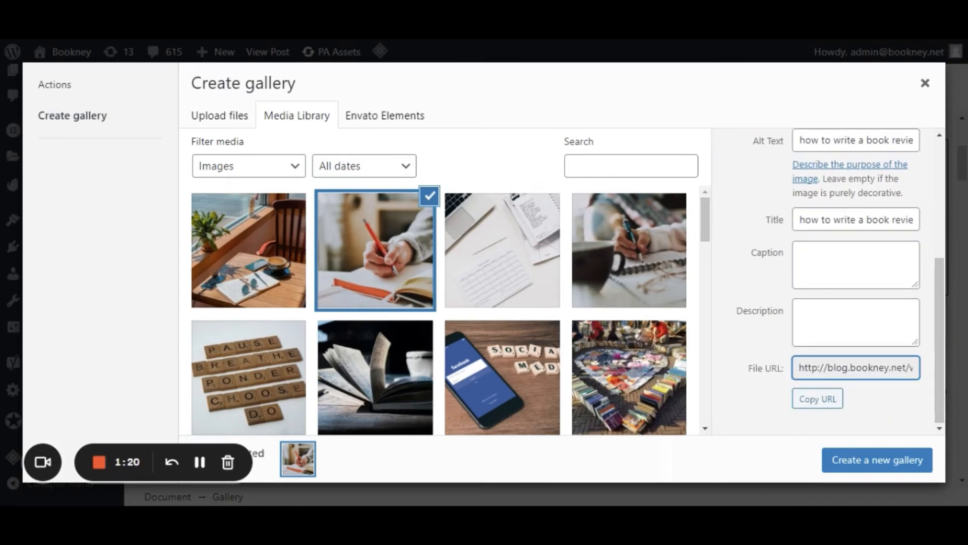
{"action": "key", "text": "Right"}
{"action": "key", "text": "Right"}
{"action": "key", "text": "Right"}
{"action": "key", "text": "Right"}
{"action": "key", "text": "Right"}
{"action": "key", "text": "Right"}
{"action": "key", "text": "Right"}
{"action": "key", "text": "Right"}
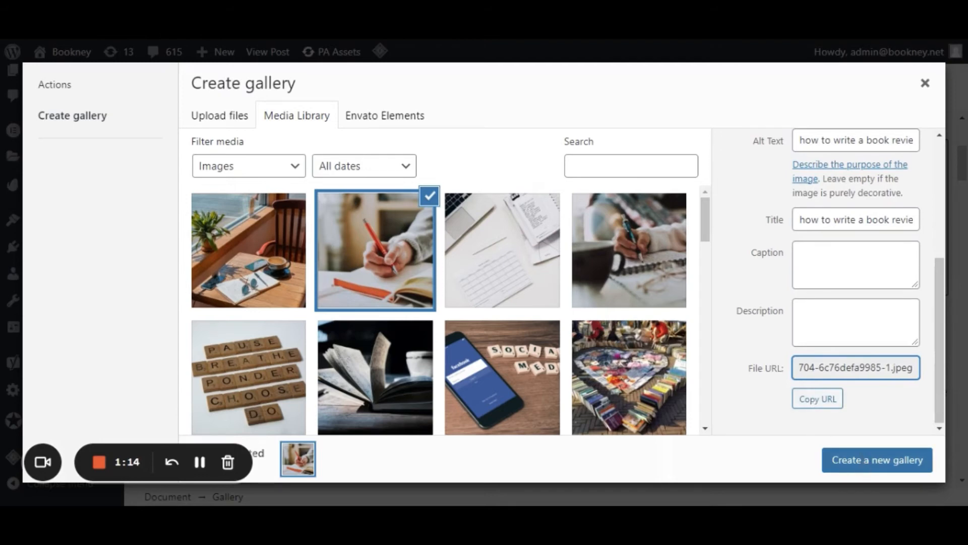
Create a new gallery from the selected red-pencil writing image and insert it into the post.
{"action": "left_click", "coordinate": [865, 466]}
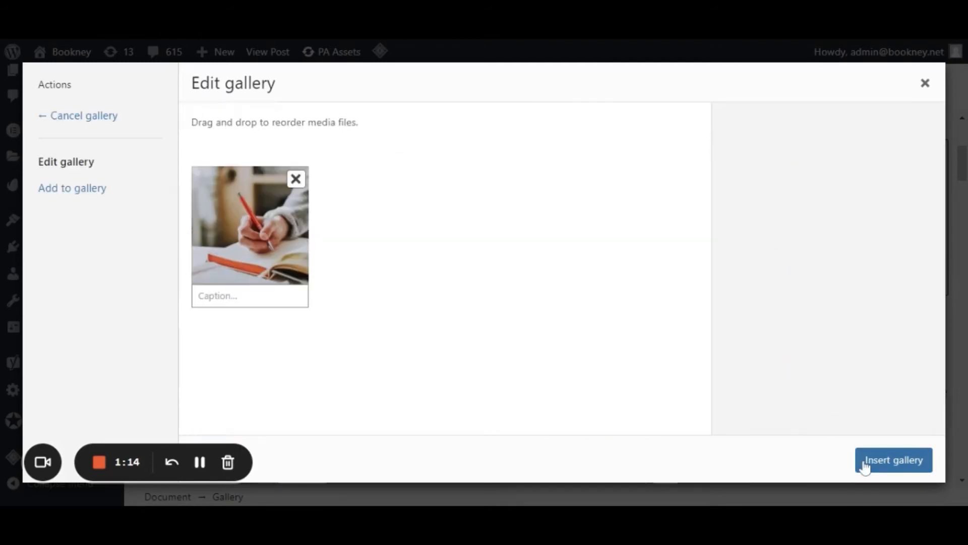
{"action": "left_click", "coordinate": [888, 468]}
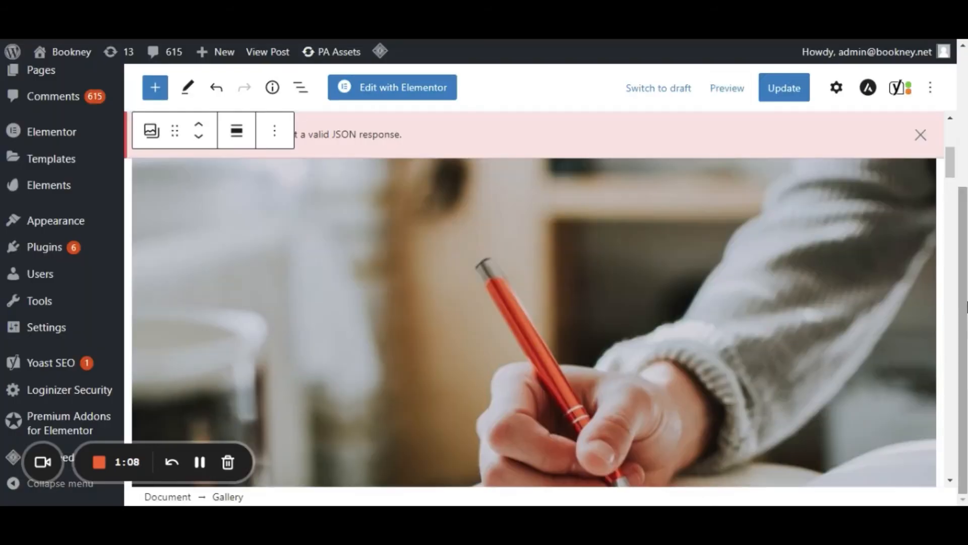
In the closing question about the Bookney app, add "book" before "review" and accept the hyphenated spelling "long-overdue".
{"action": "left_click_drag", "start_coordinate": [954, 171], "coordinate": [962, 223]}
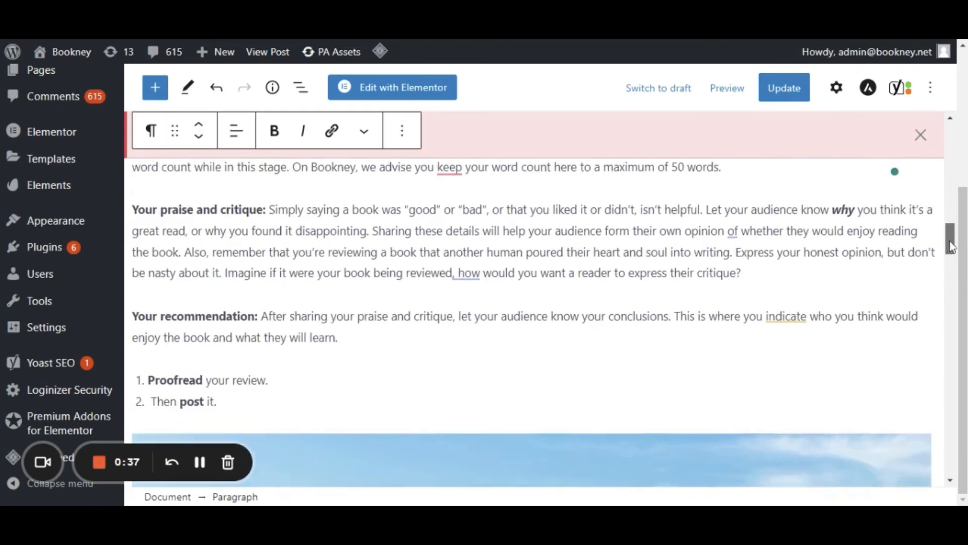
{"action": "left_click_drag", "start_coordinate": [950, 245], "coordinate": [964, 318]}
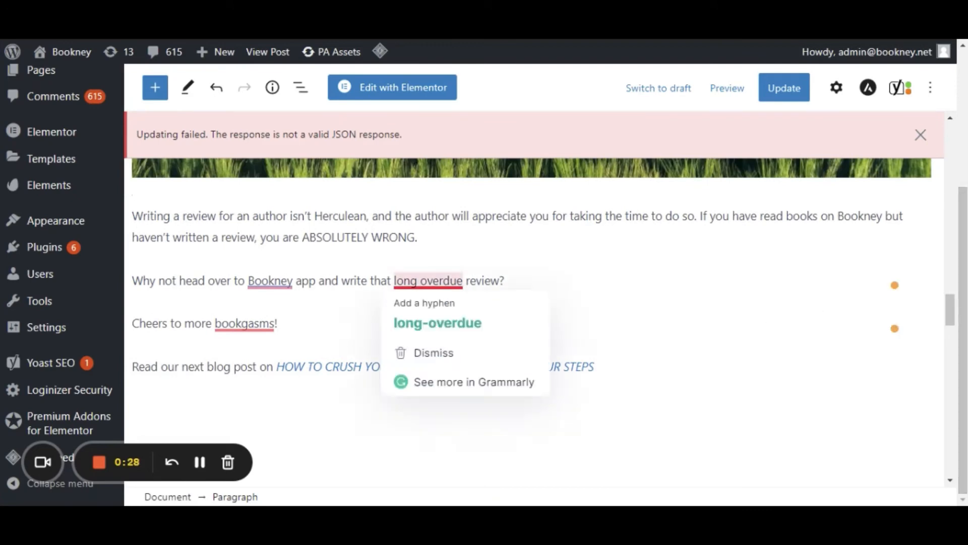
{"action": "left_click", "coordinate": [466, 282]}
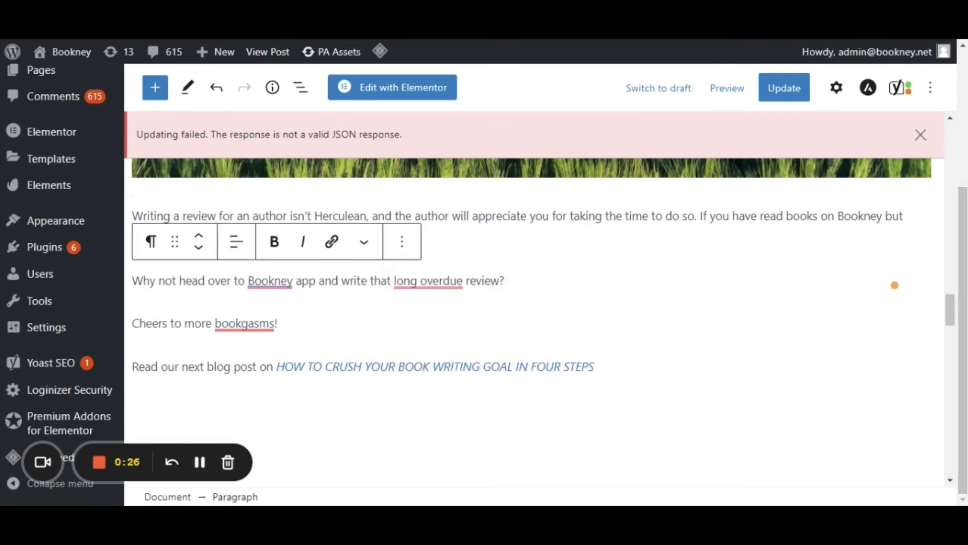
{"action": "type", "text": "book"}
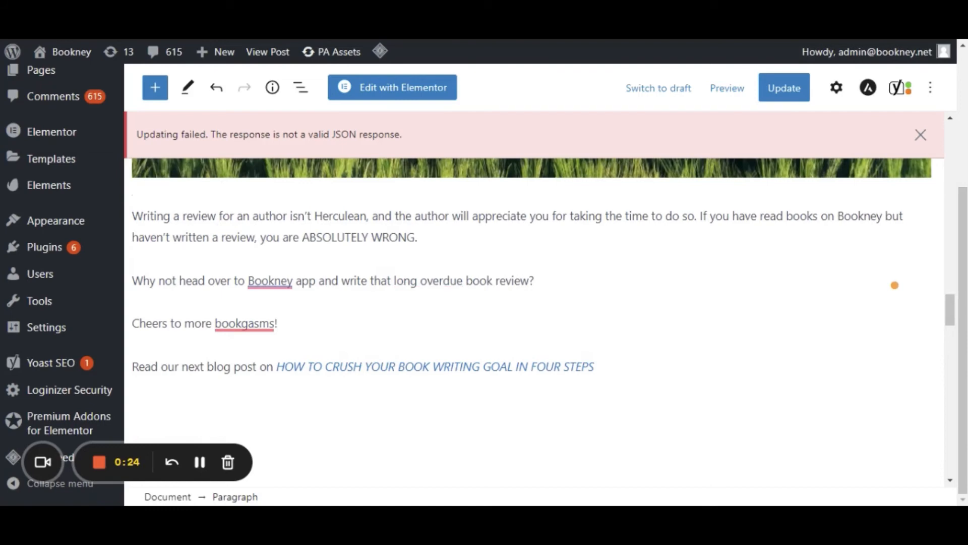
{"action": "left_click", "coordinate": [675, 265]}
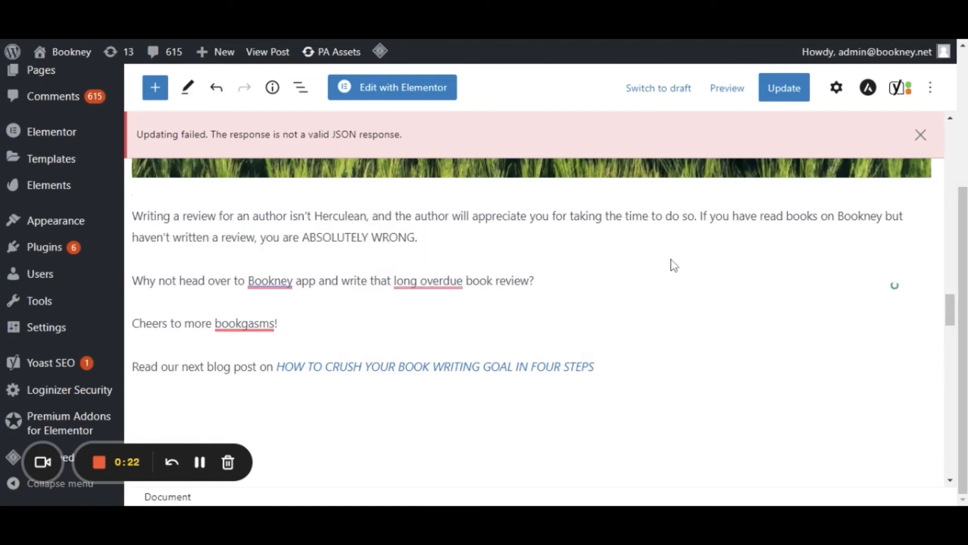
{"action": "mouse_move", "coordinate": [429, 282]}
{"action": "left_click", "coordinate": [434, 314]}
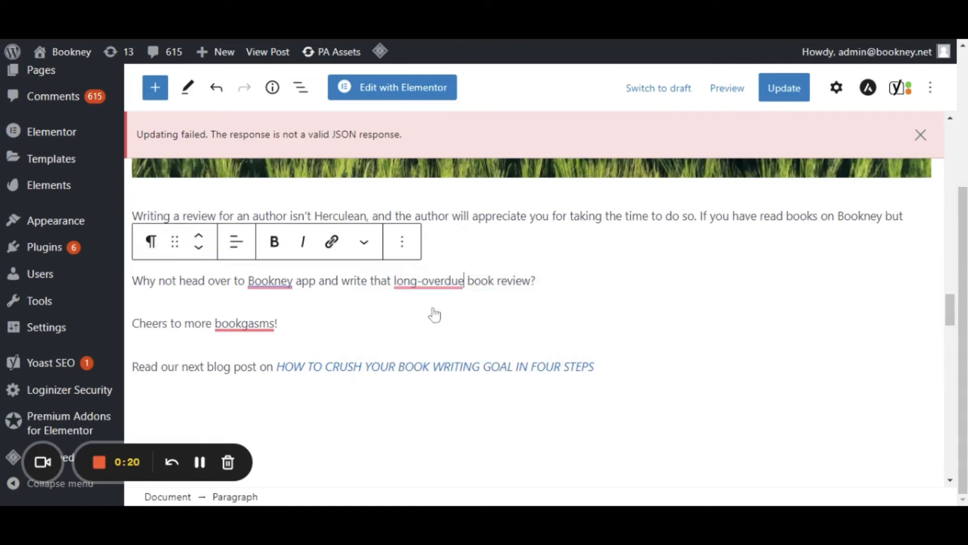
Insert "book" before "review" in the closing paragraph's phrase "haven't written a review".
{"action": "left_click", "coordinate": [531, 239]}
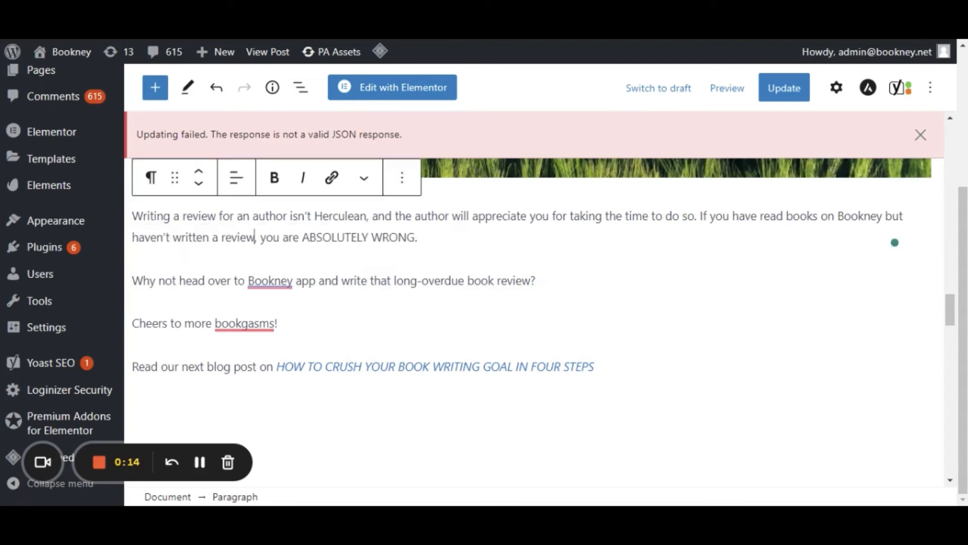
{"action": "type", "text": "book review for authors' books on Bookney app."}
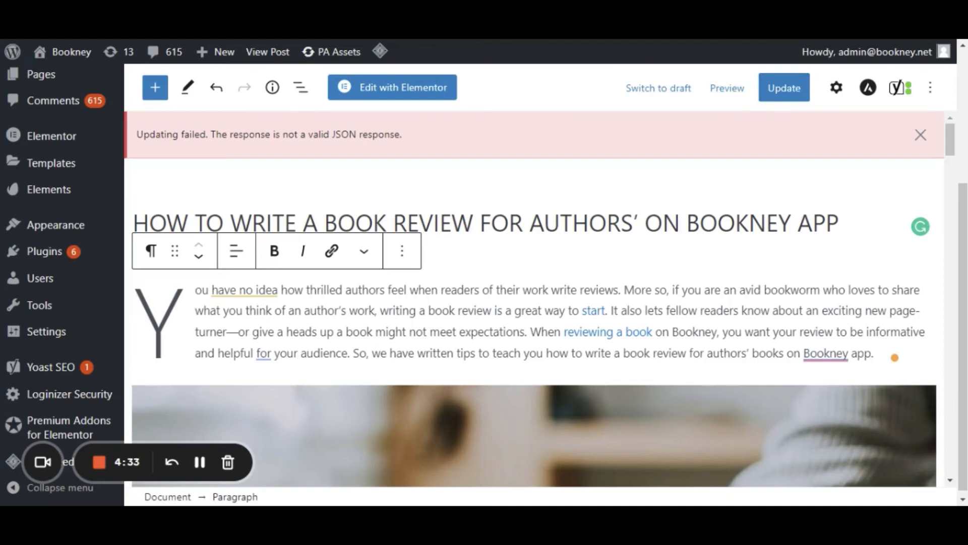
{"action": "left_click", "coordinate": [531, 332]}
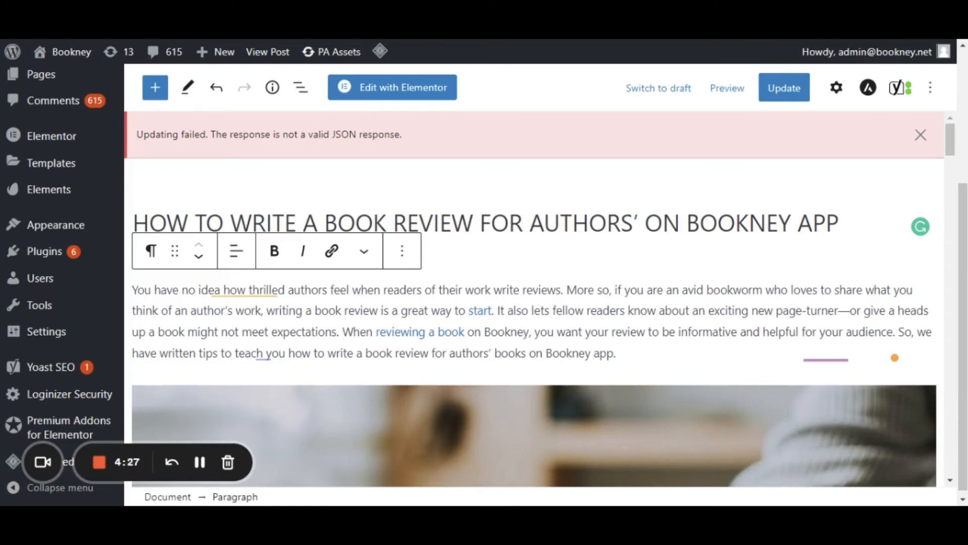
{"action": "key", "text": "Return"}
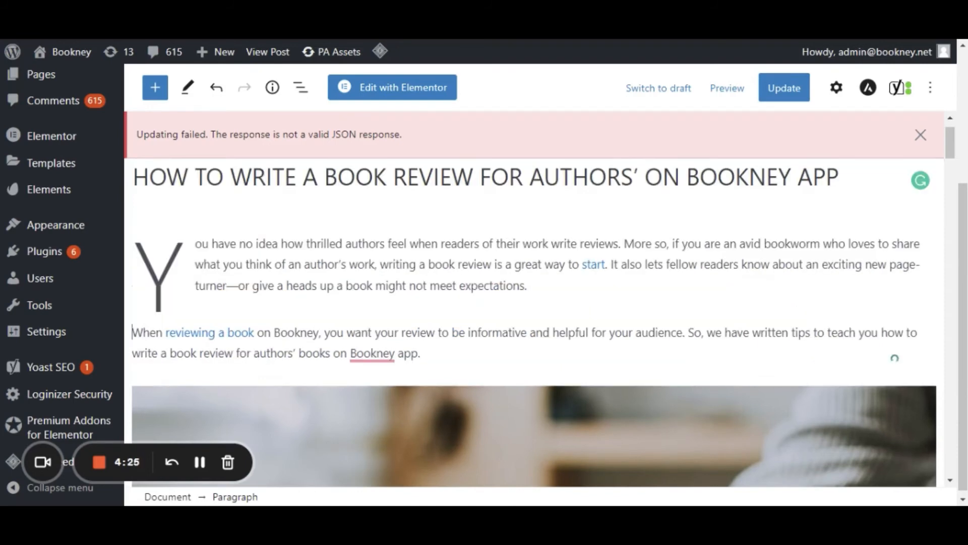
{"action": "key", "text": "BackSpace"}
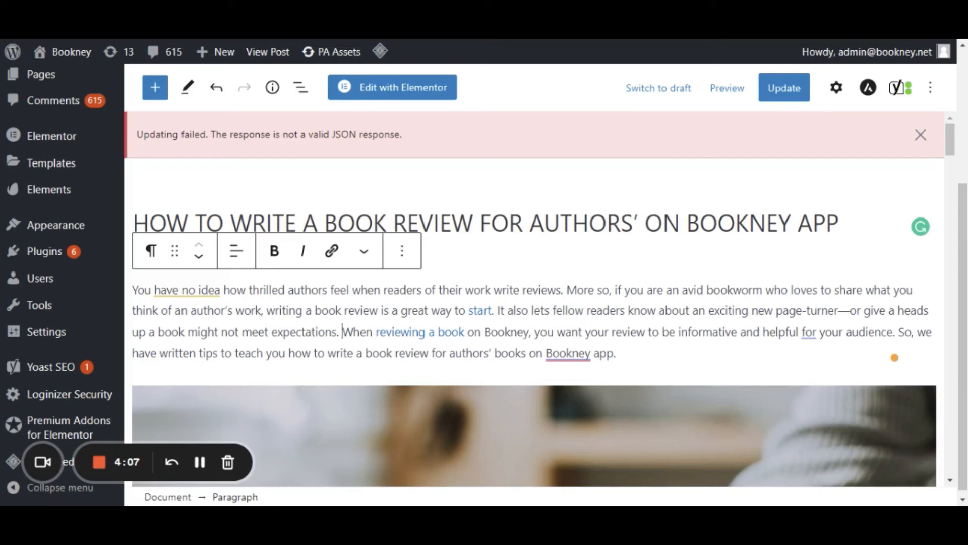
Inspect the link settings behind "reviewing a book" in the introduction.
{"action": "left_click", "coordinate": [452, 332]}
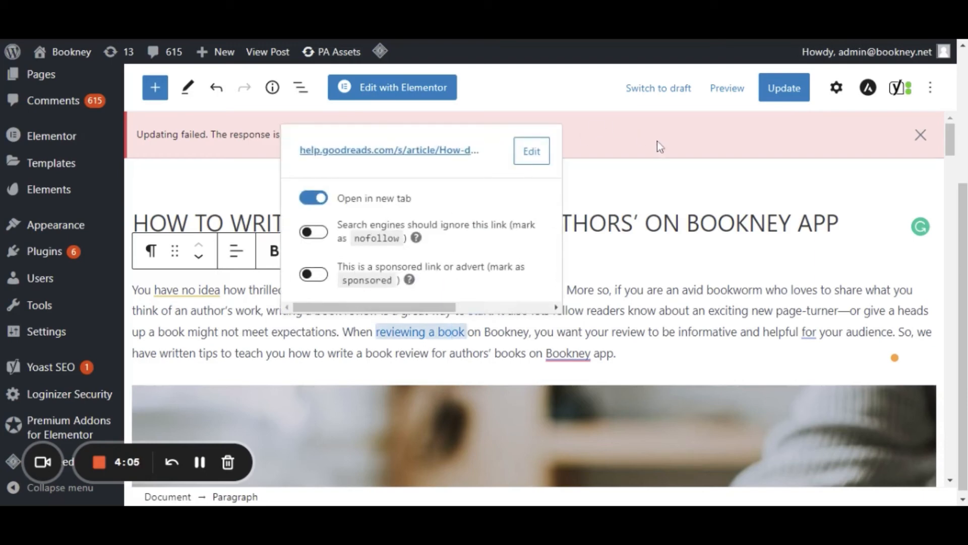
{"action": "left_click", "coordinate": [640, 185]}
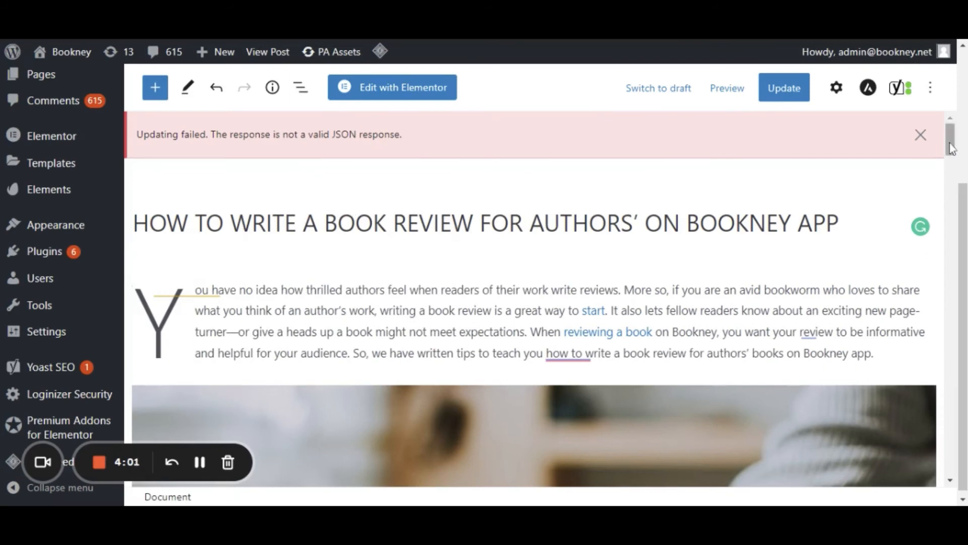
Review the rest of the post and its Yoast SEO focus keyphrase, Google preview, SEO title, slug and meta description.
{"action": "scroll", "coordinate": [952, 148], "scroll_direction": "down", "scroll_amount": 6}
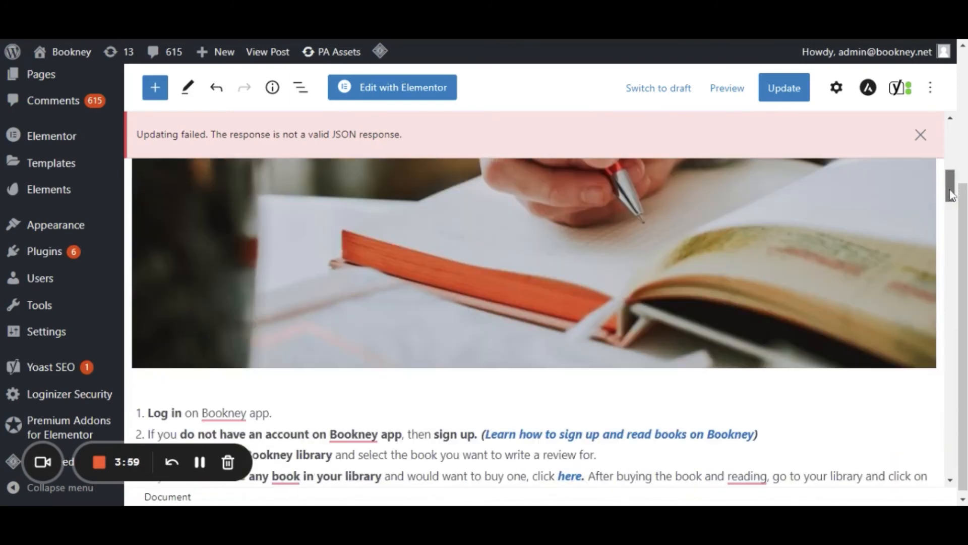
{"action": "left_click_drag", "start_coordinate": [953, 184], "coordinate": [956, 313]}
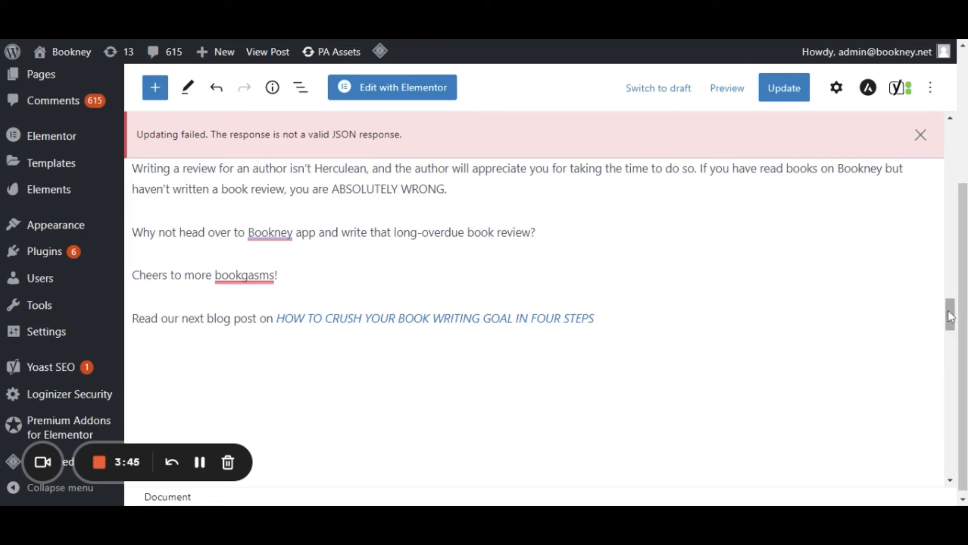
{"action": "left_click_drag", "start_coordinate": [952, 317], "coordinate": [951, 321]}
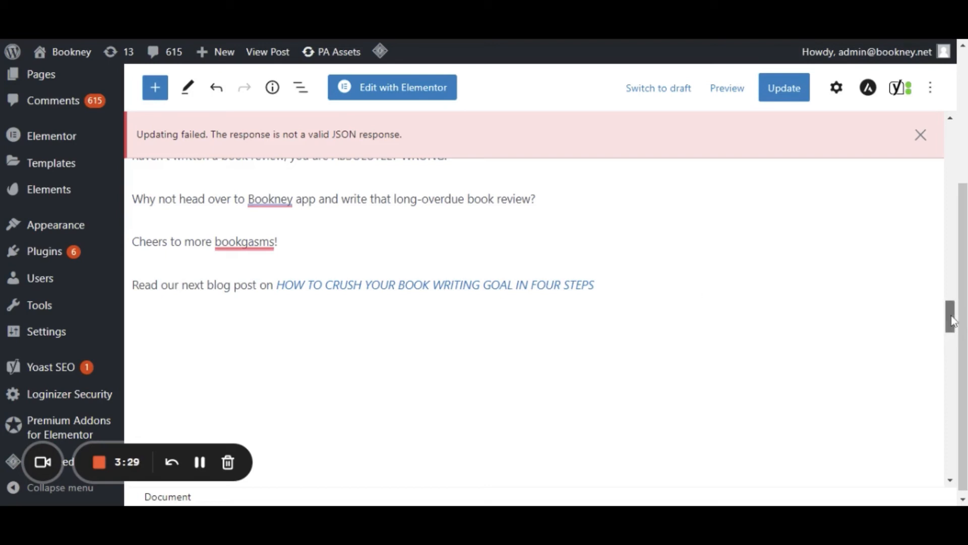
{"action": "left_click_drag", "start_coordinate": [950, 319], "coordinate": [952, 351]}
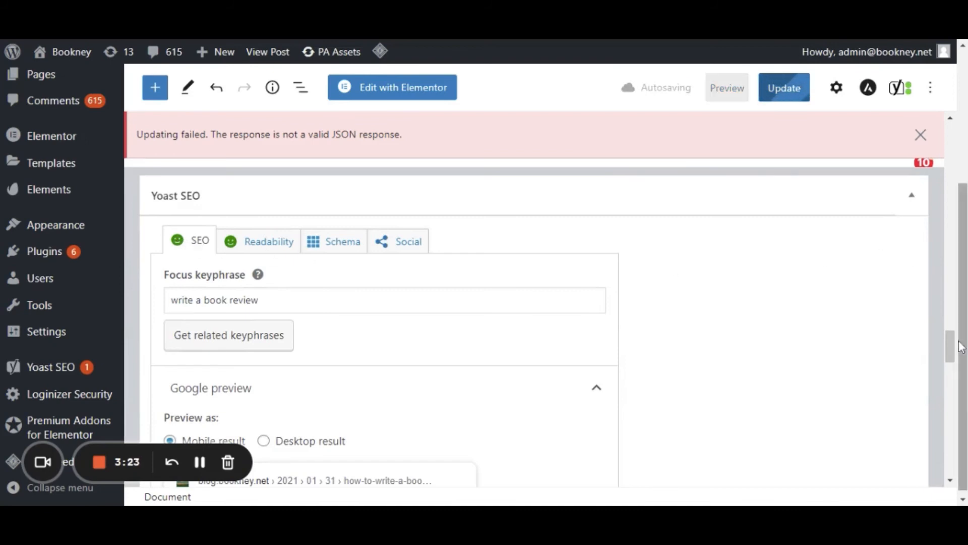
{"action": "left_click_drag", "start_coordinate": [951, 346], "coordinate": [950, 354]}
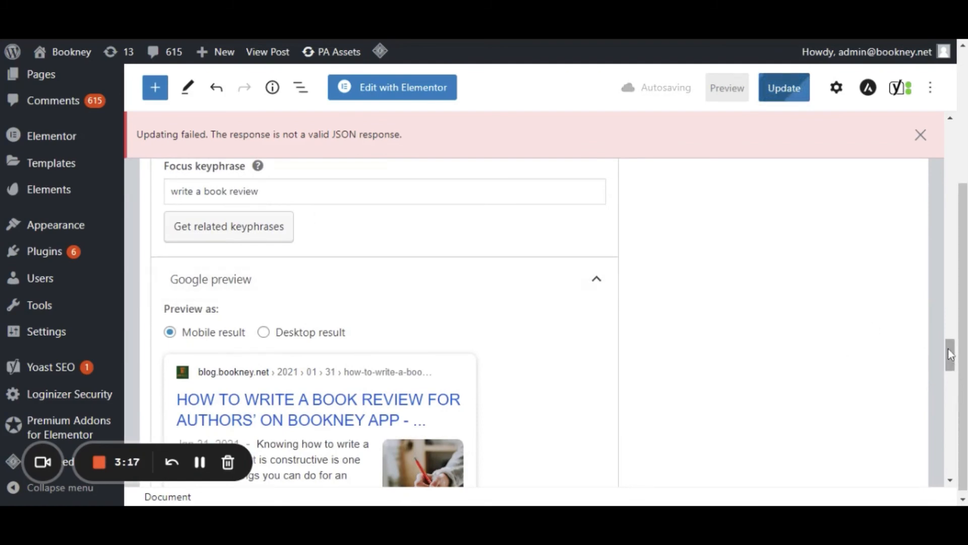
{"action": "left_click_drag", "start_coordinate": [950, 356], "coordinate": [949, 364]}
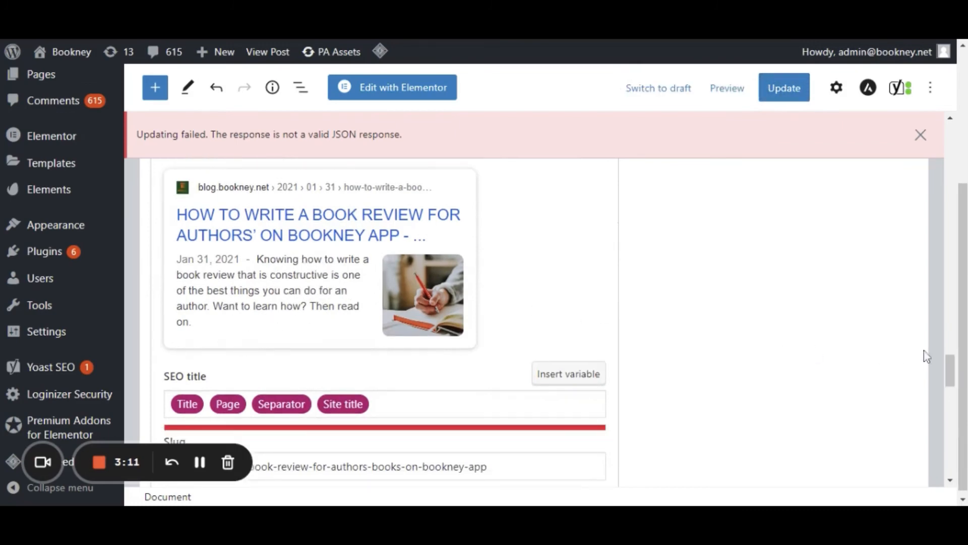
{"action": "mouse_move", "coordinate": [956, 368]}
{"action": "left_mouse_down"}
{"action": "mouse_move", "coordinate": [952, 352]}
{"action": "mouse_move", "coordinate": [952, 372]}
{"action": "left_mouse_up"}
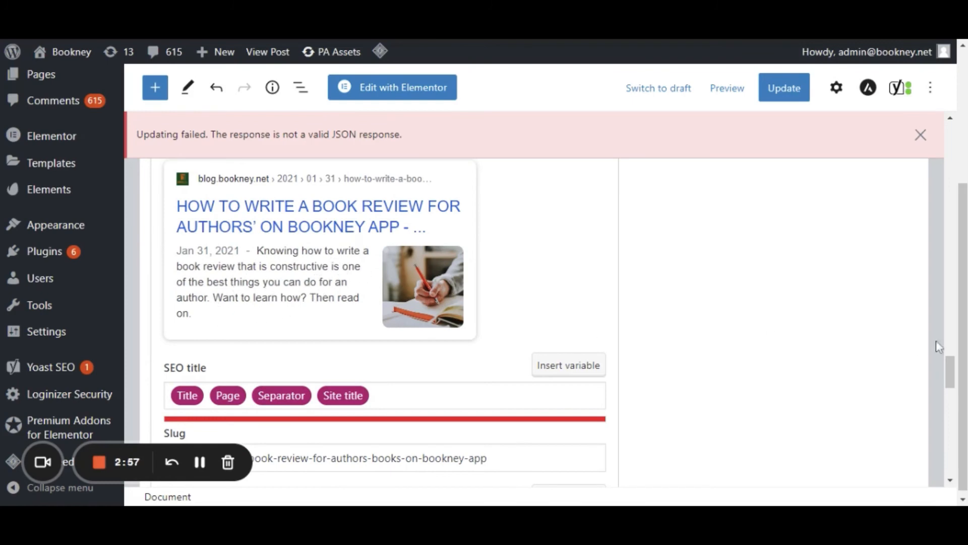
{"action": "left_click_drag", "start_coordinate": [952, 367], "coordinate": [952, 382]}
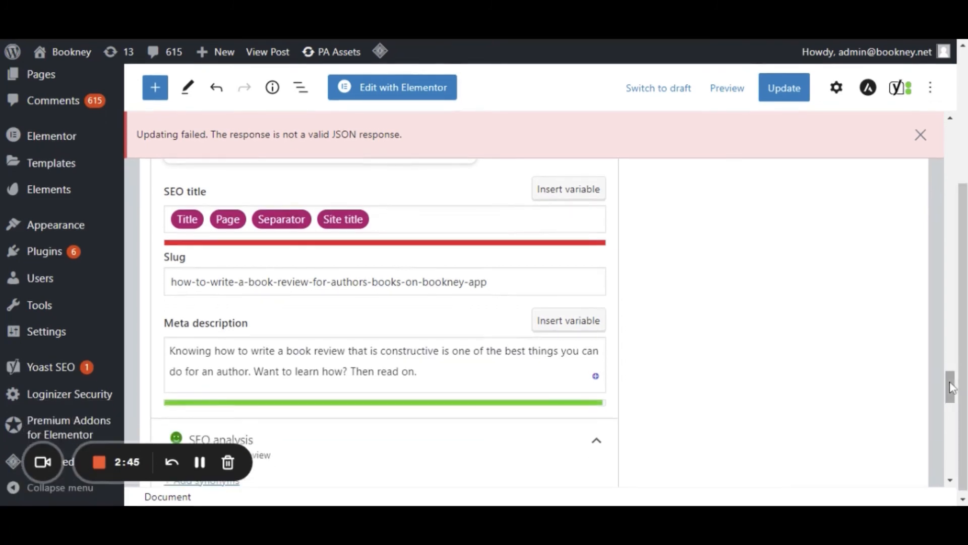
{"action": "left_click_drag", "start_coordinate": [949, 382], "coordinate": [951, 371]}
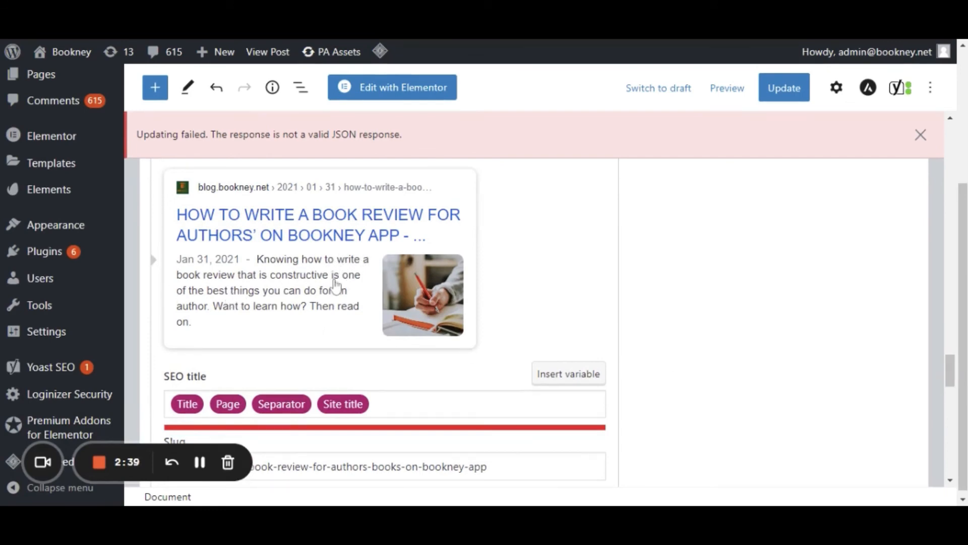
Examine the problems and good results in the Yoast SEO analysis and compare them with the SEO title.
{"action": "left_click_drag", "start_coordinate": [951, 372], "coordinate": [960, 423]}
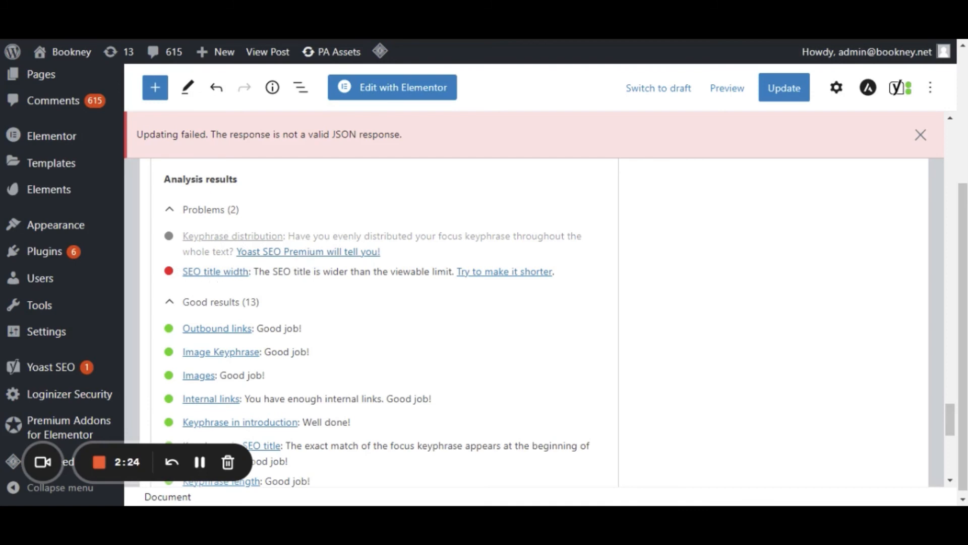
{"action": "scroll", "coordinate": [953, 420], "scroll_direction": "up", "scroll_amount": 1}
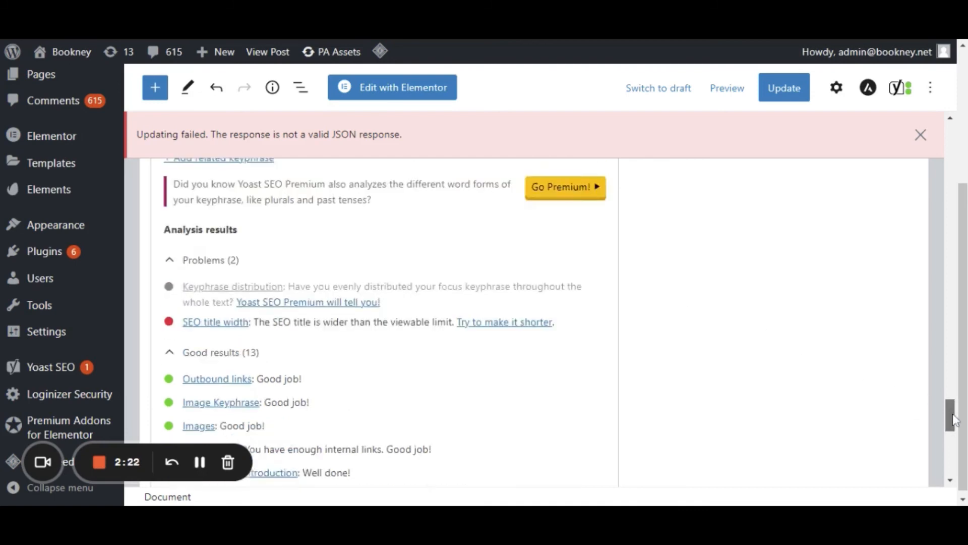
{"action": "left_click_drag", "start_coordinate": [953, 420], "coordinate": [953, 376]}
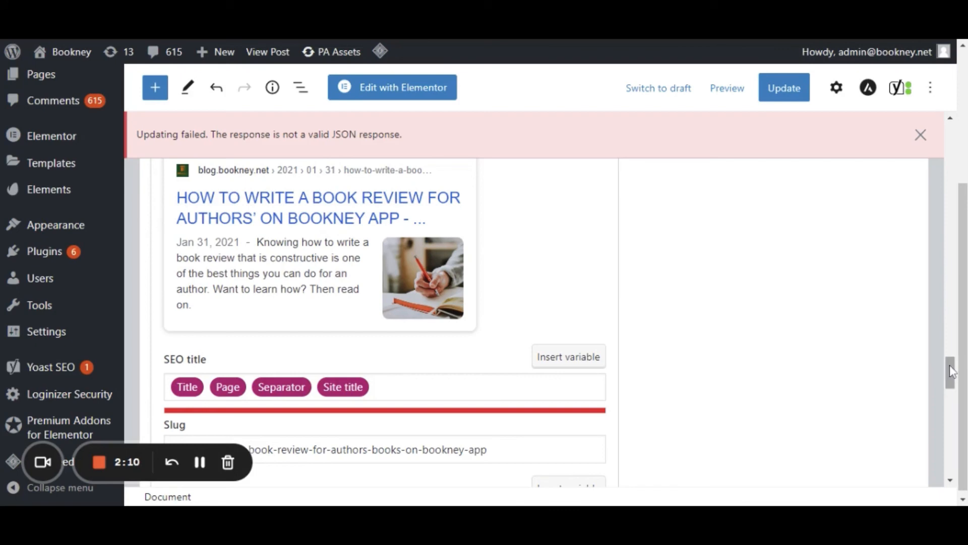
{"action": "left_click_drag", "start_coordinate": [952, 371], "coordinate": [958, 415]}
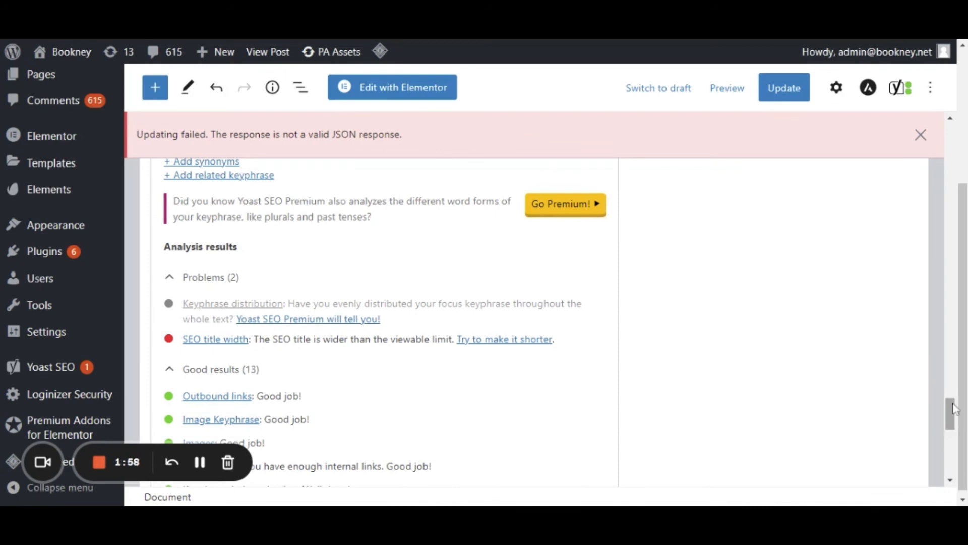
{"action": "left_click_drag", "start_coordinate": [953, 407], "coordinate": [955, 424]}
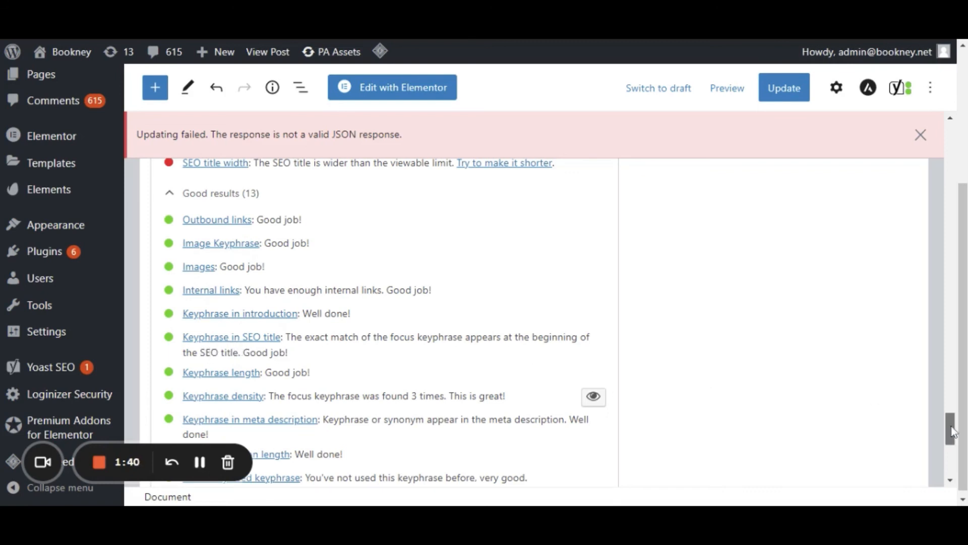
{"action": "left_click_drag", "start_coordinate": [952, 433], "coordinate": [953, 440]}
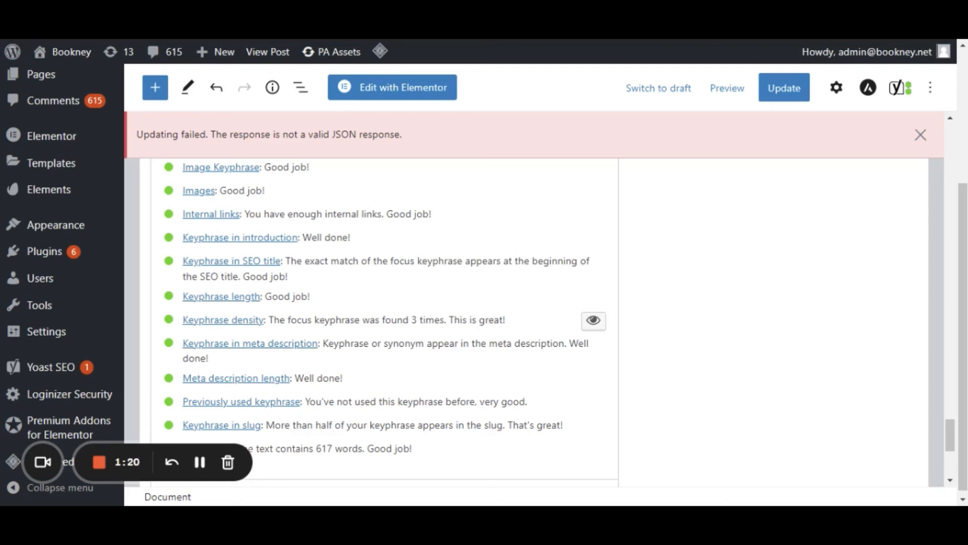
Highlight the focus keyphrase's occurrences from the keyphrase density result and check them in the conclusion and introduction.
{"action": "left_click", "coordinate": [594, 321]}
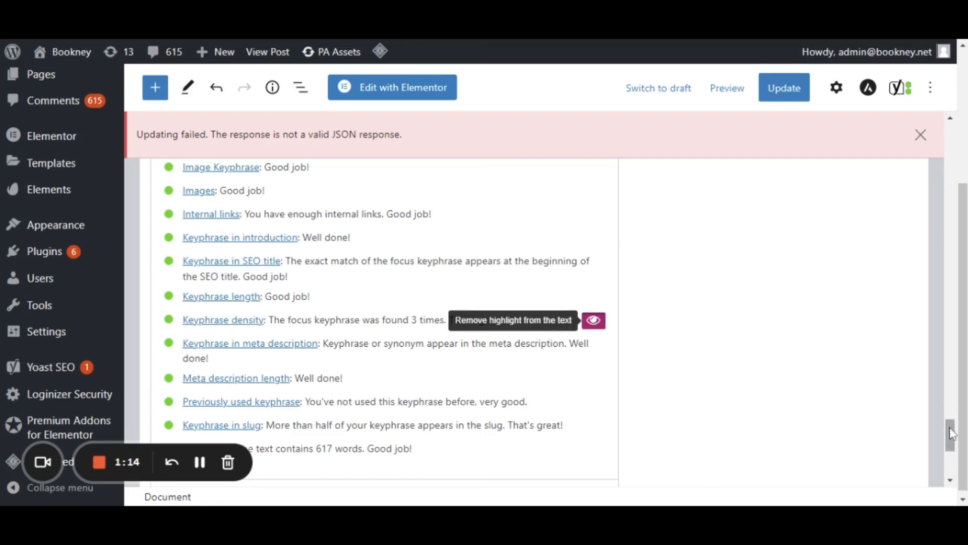
{"action": "left_click_drag", "start_coordinate": [951, 432], "coordinate": [943, 301]}
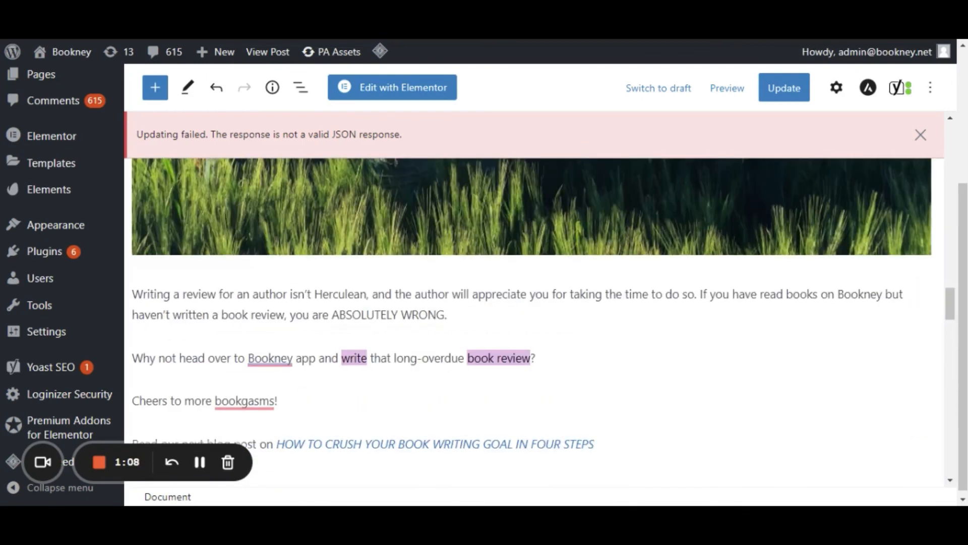
{"action": "left_click_drag", "start_coordinate": [949, 308], "coordinate": [927, 141]}
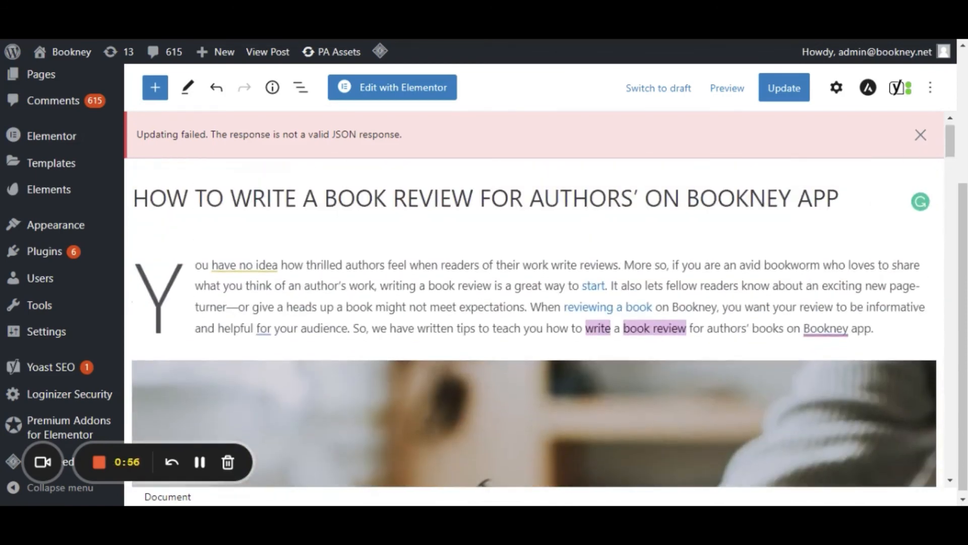
{"action": "left_click_drag", "start_coordinate": [950, 141], "coordinate": [960, 457]}
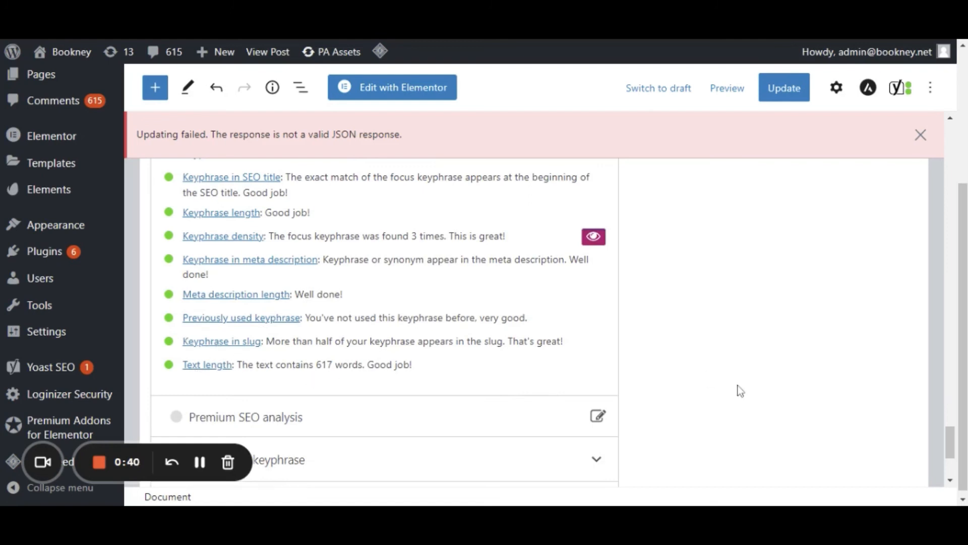
Update the post with its current changes.
{"action": "left_click_drag", "start_coordinate": [950, 443], "coordinate": [951, 115]}
{"action": "left_click", "coordinate": [782, 90]}
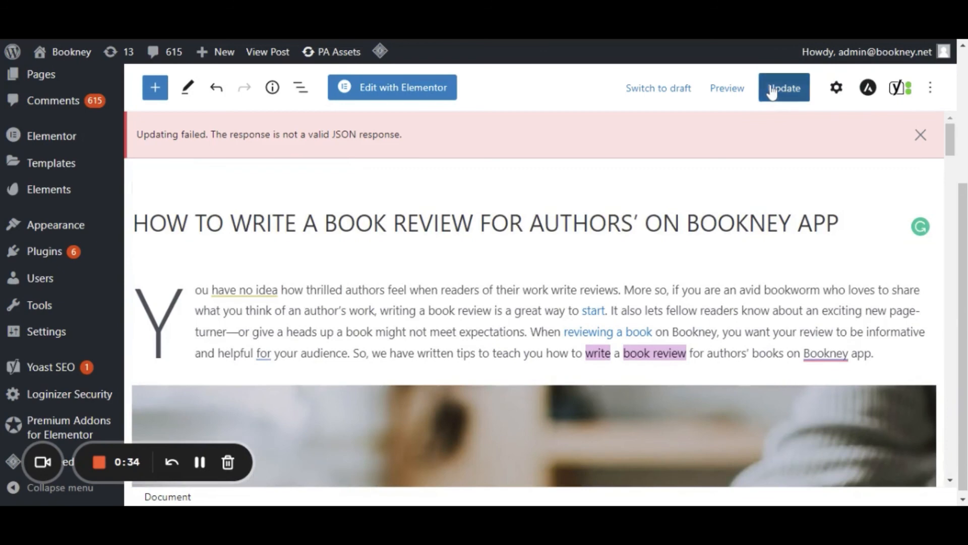